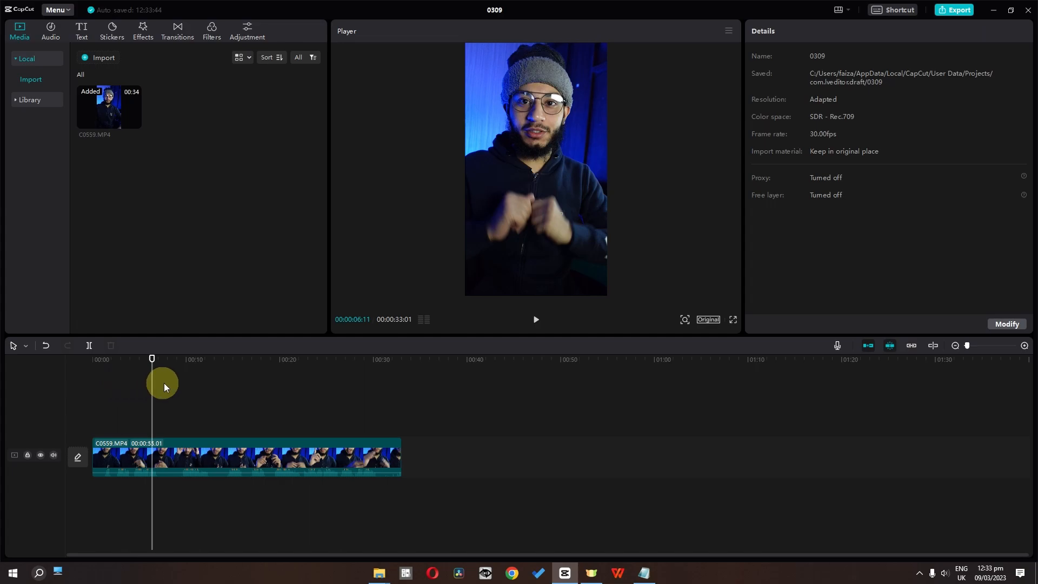
Step: Select the C0559.MP4 clip, activate the Select tool, try moving the clip along its track, and return the playhead to the timeline start
click(193, 465)
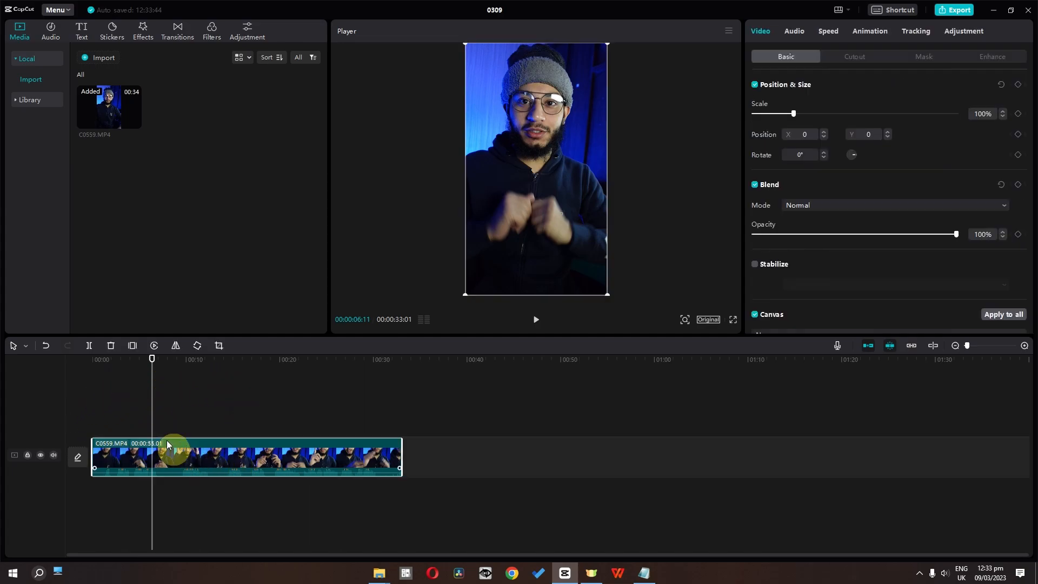
click(26, 347)
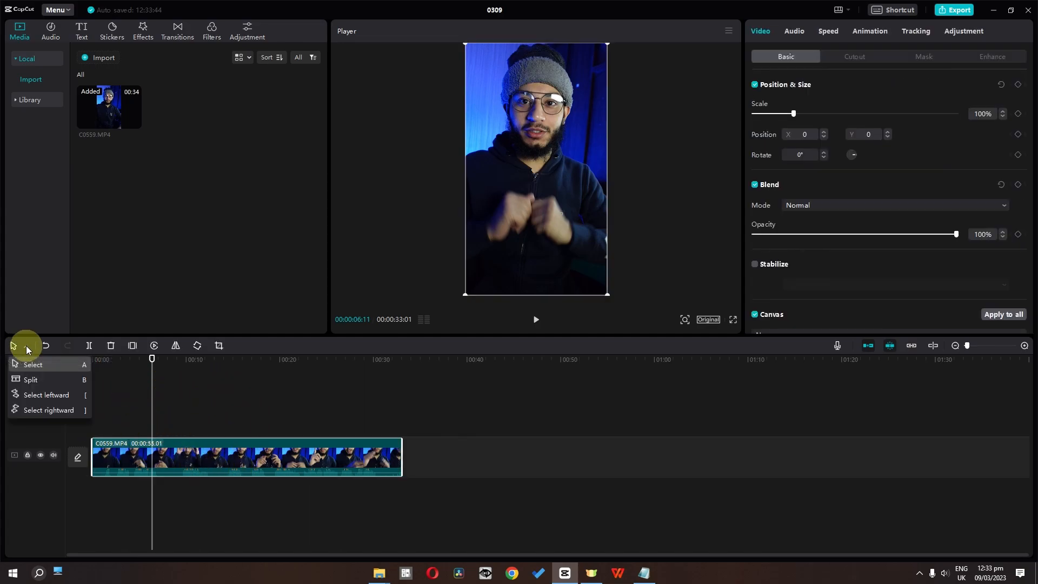
click(30, 366)
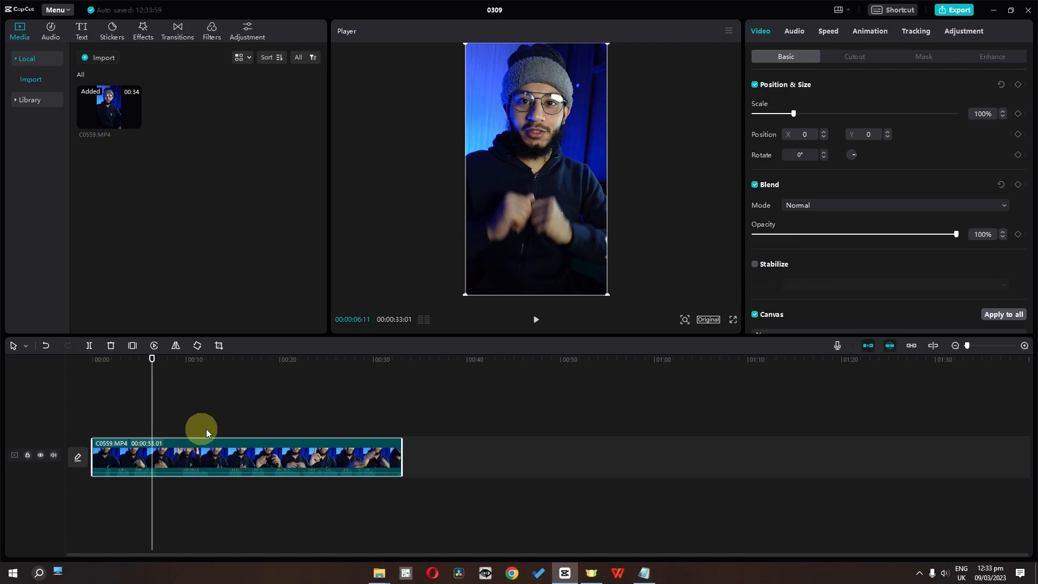
drag(181, 473, 403, 461)
drag(152, 491, 2, 407)
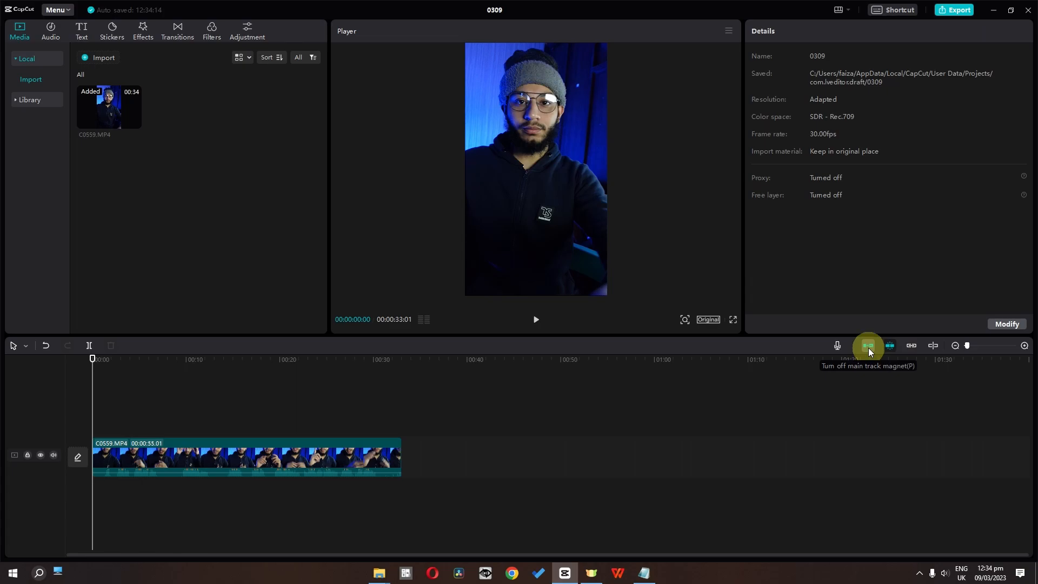
Step: Turn off the main track magnet and shift the C0559.MP4 clip along the track and back to the timeline start
key(p)
drag(283, 458, 256, 468)
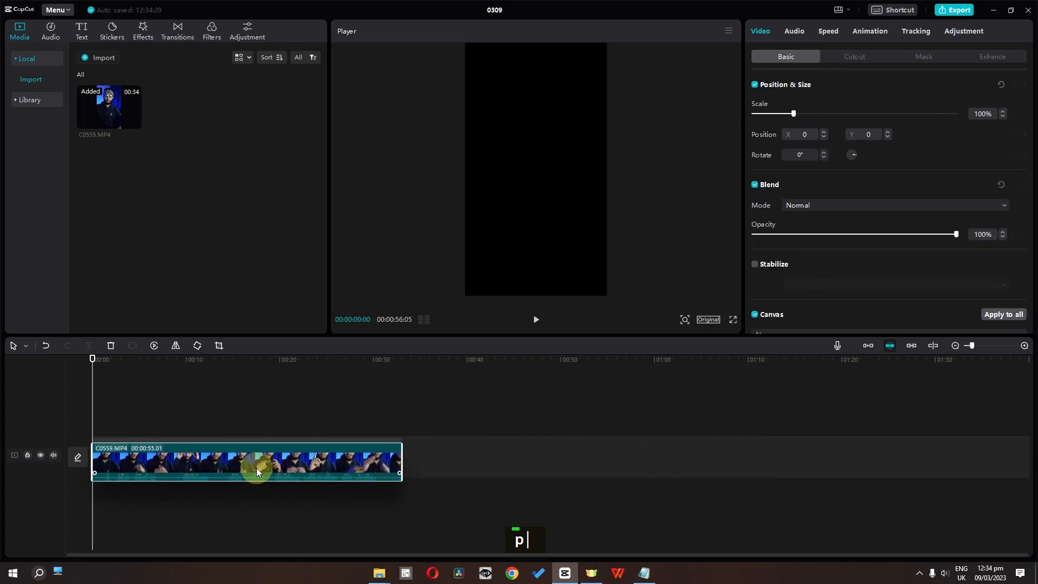
Step: Split the C0559.MP4 clip at about 4, 10, 17, 26 and 30 seconds with the Split tool
click(25, 347)
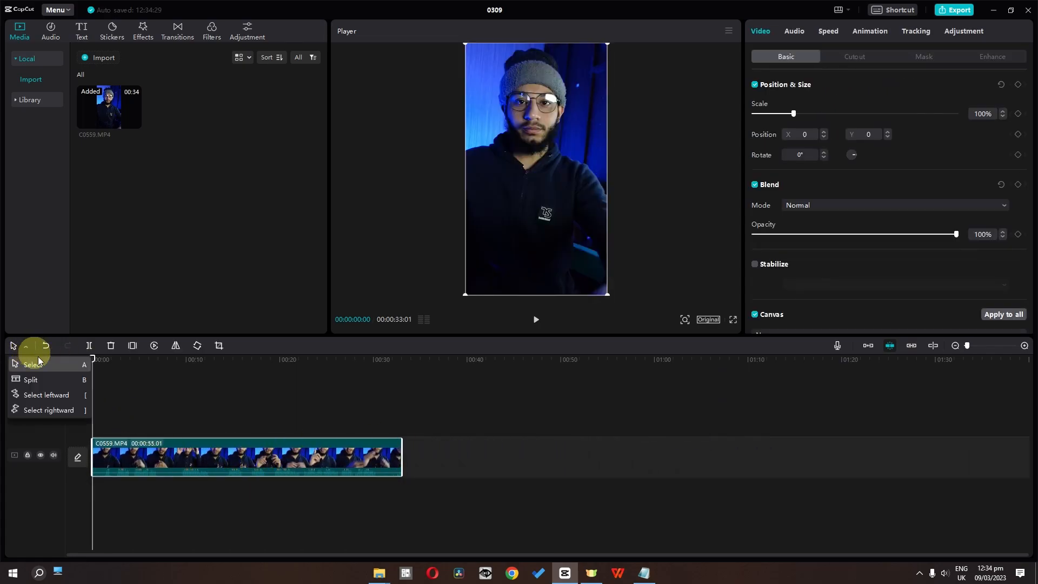
click(73, 381)
click(131, 465)
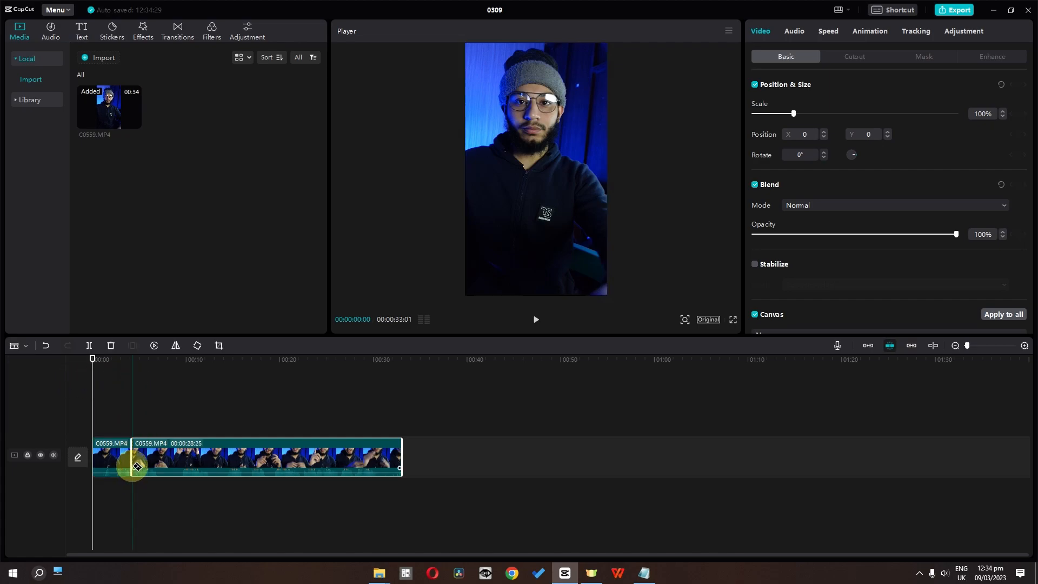
click(183, 461)
click(250, 460)
click(335, 459)
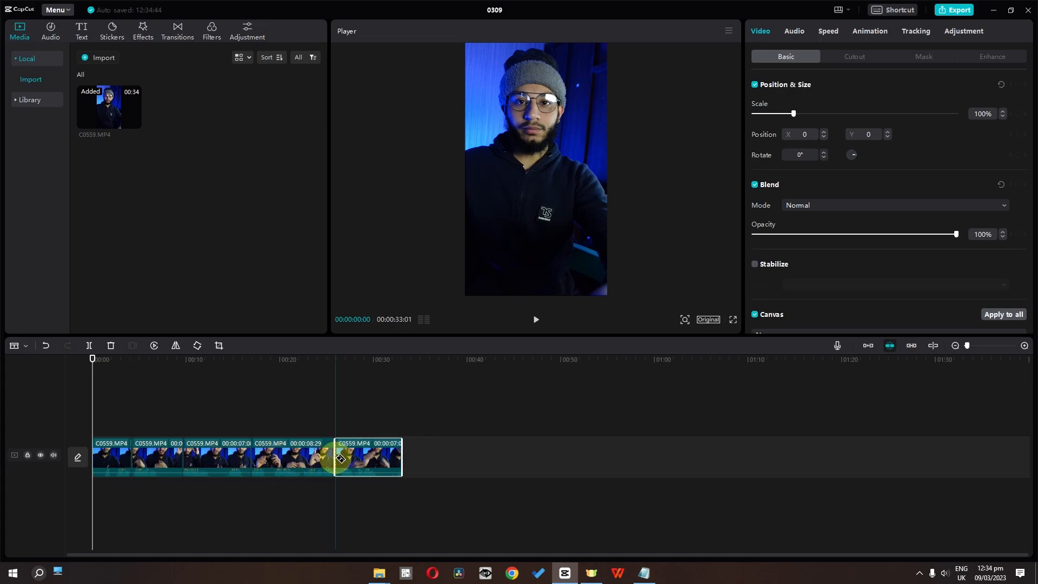
click(373, 459)
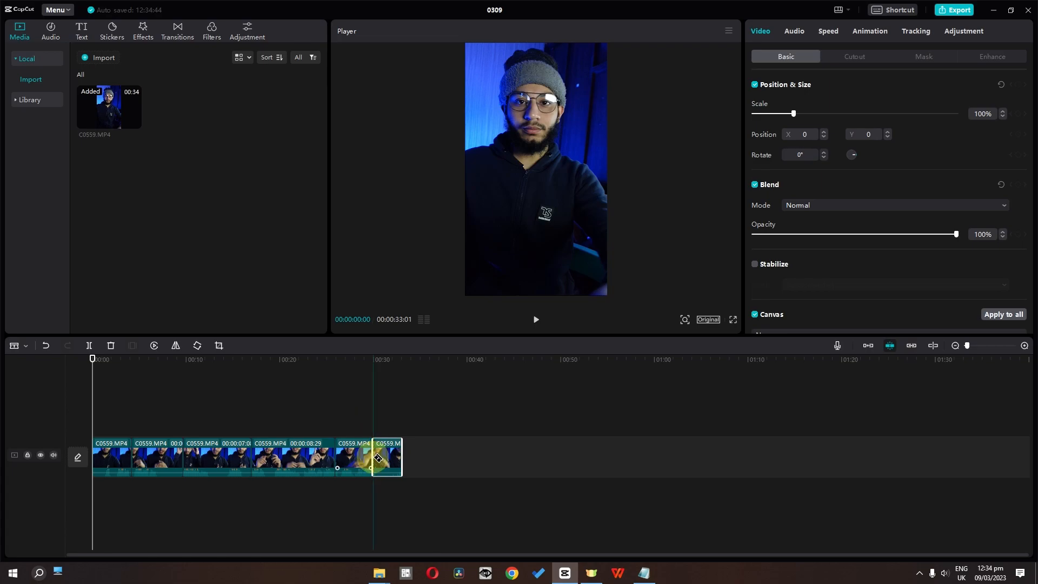
Step: Switch back to the Select tool, test moving the last segment with snapping active, and turn off auto snapping
click(22, 346)
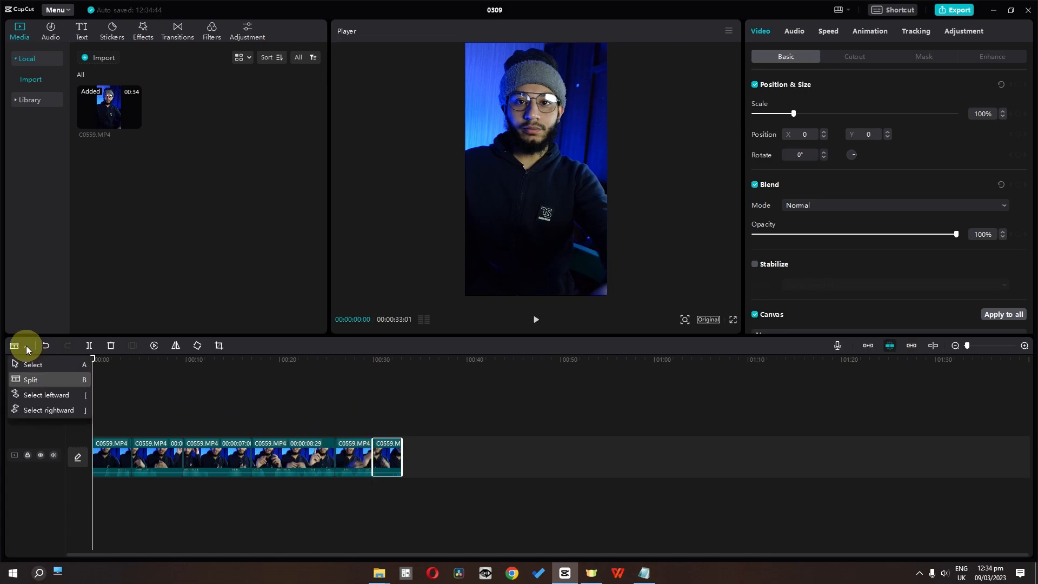
click(31, 366)
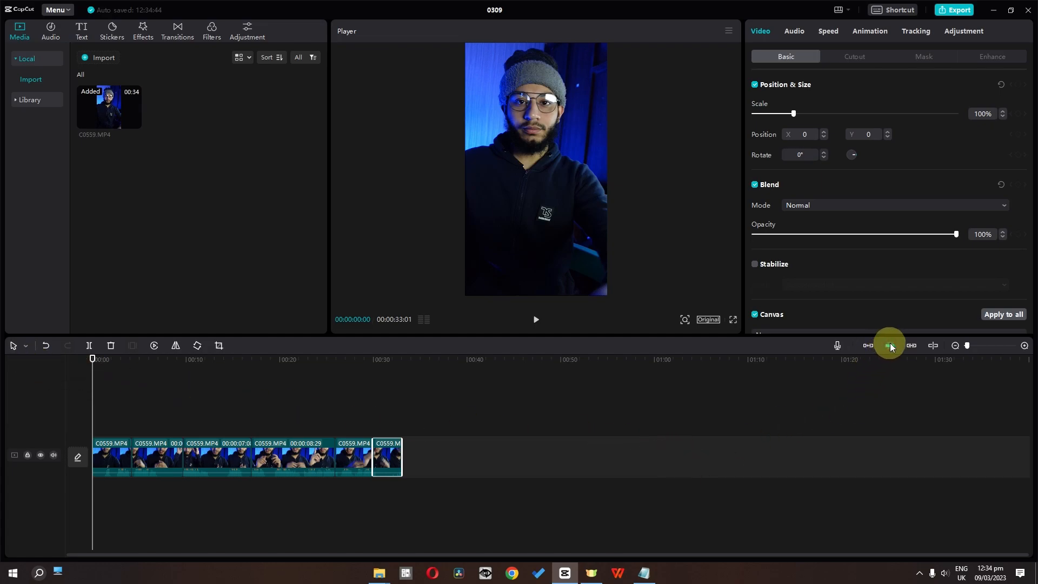
mouse_move(371, 452)
mouse_down()
mouse_move(488, 452)
mouse_move(380, 457)
mouse_up()
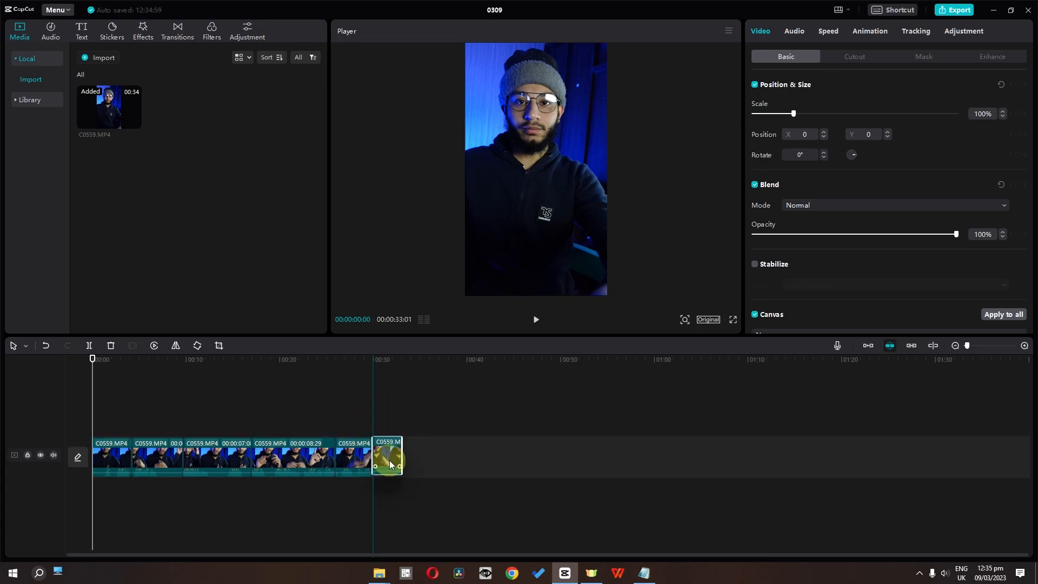
click(890, 346)
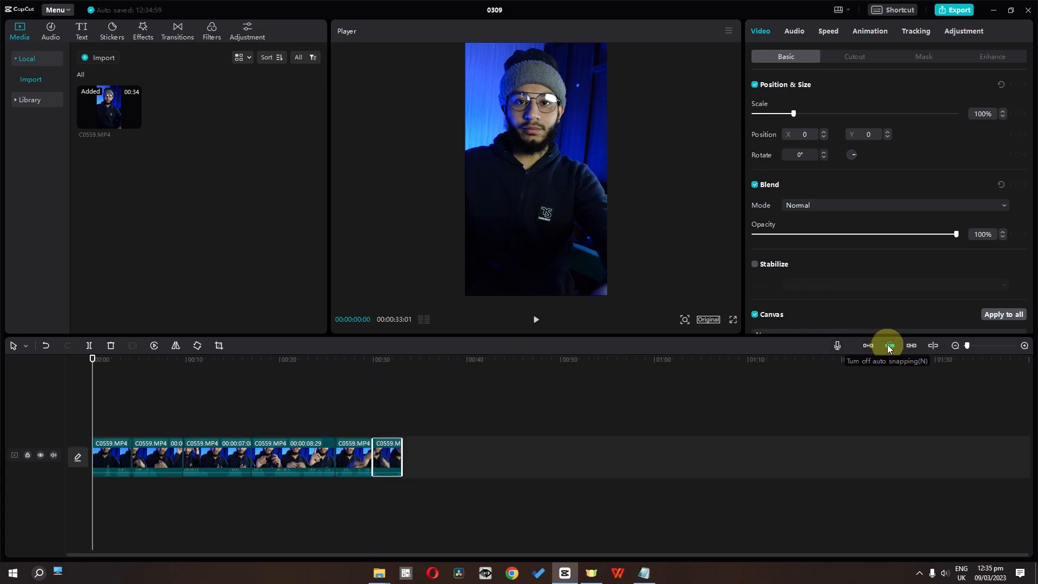
Step: Lift the last three segments off the main track and place them back on it with gaps, putting the 00:00:08:29 segment last
drag(374, 453, 346, 371)
drag(305, 491, 305, 365)
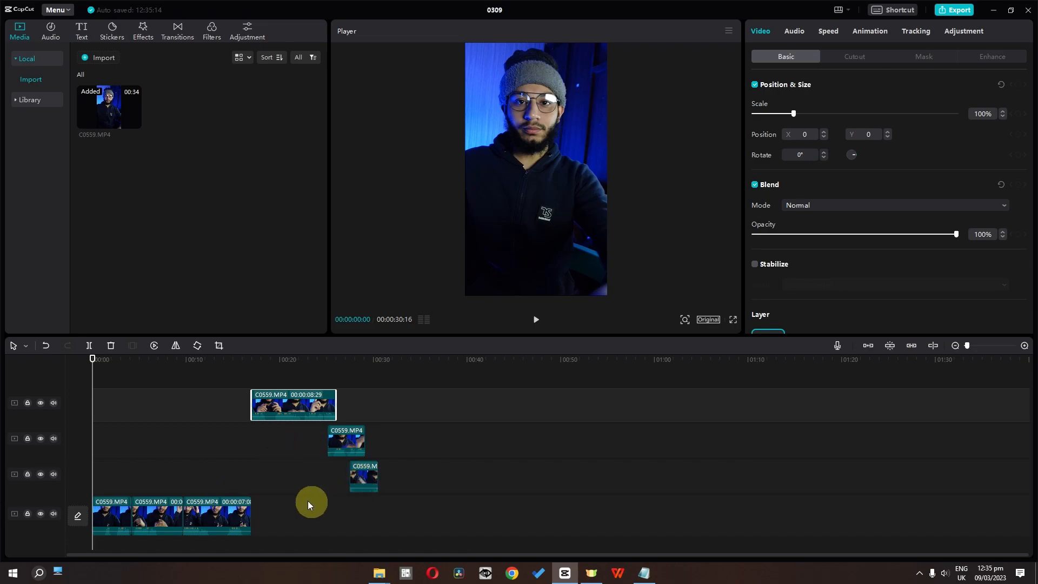
drag(359, 477, 276, 504)
drag(346, 453, 313, 484)
drag(299, 424, 414, 462)
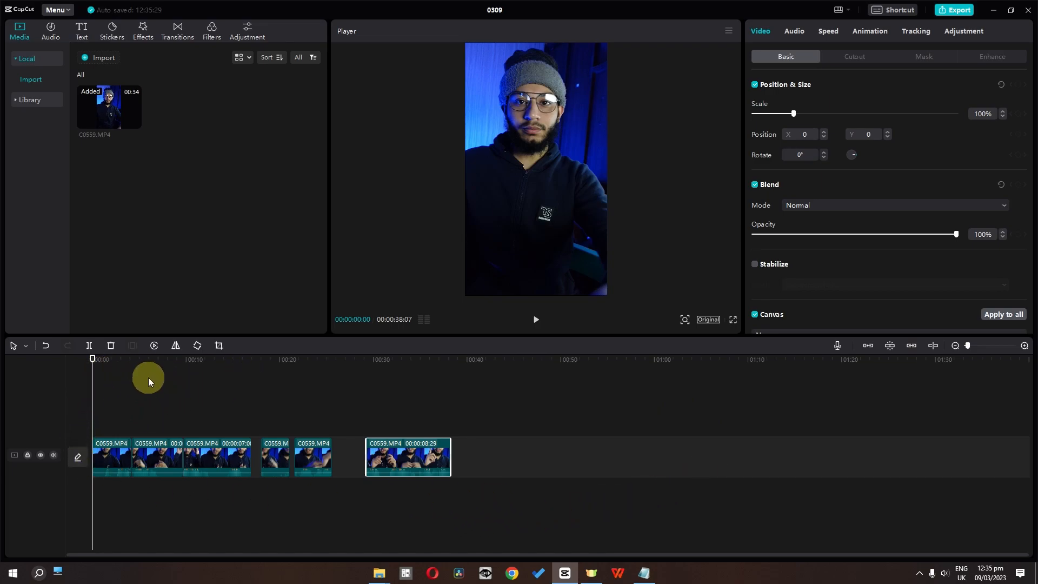
Step: Turn on the preview axis, skim across the timeline segments, and turn the preview axis off again
click(931, 345)
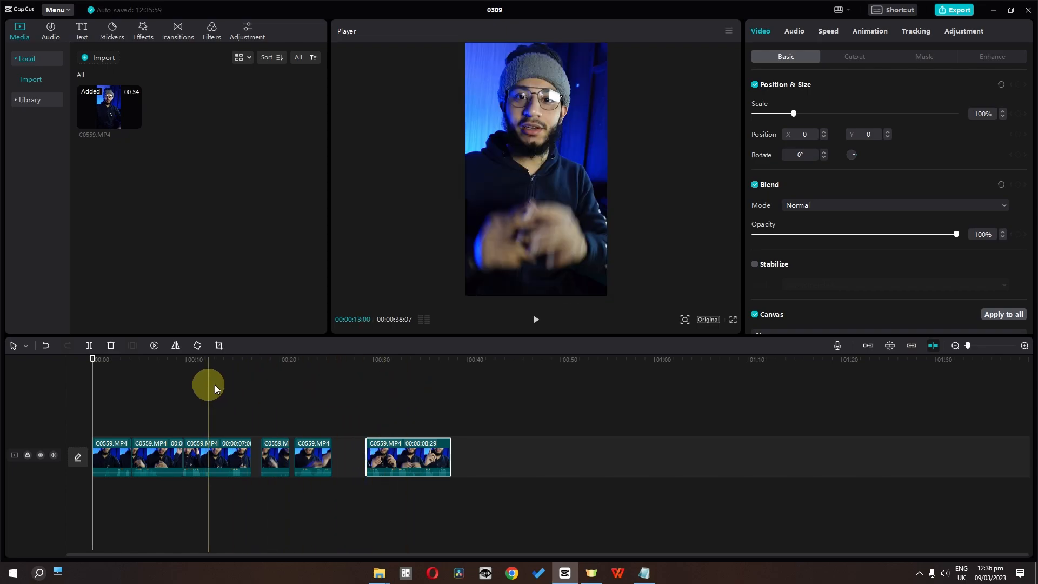
click(930, 348)
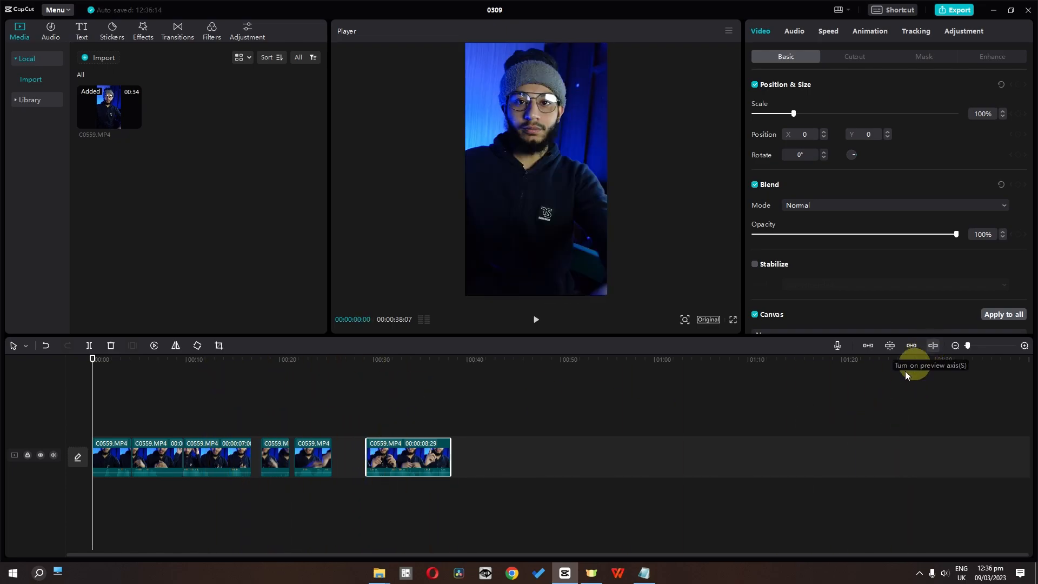
Step: Use the Select leftward tool to select all segments up to the last one, and then only the first three
click(112, 478)
click(26, 345)
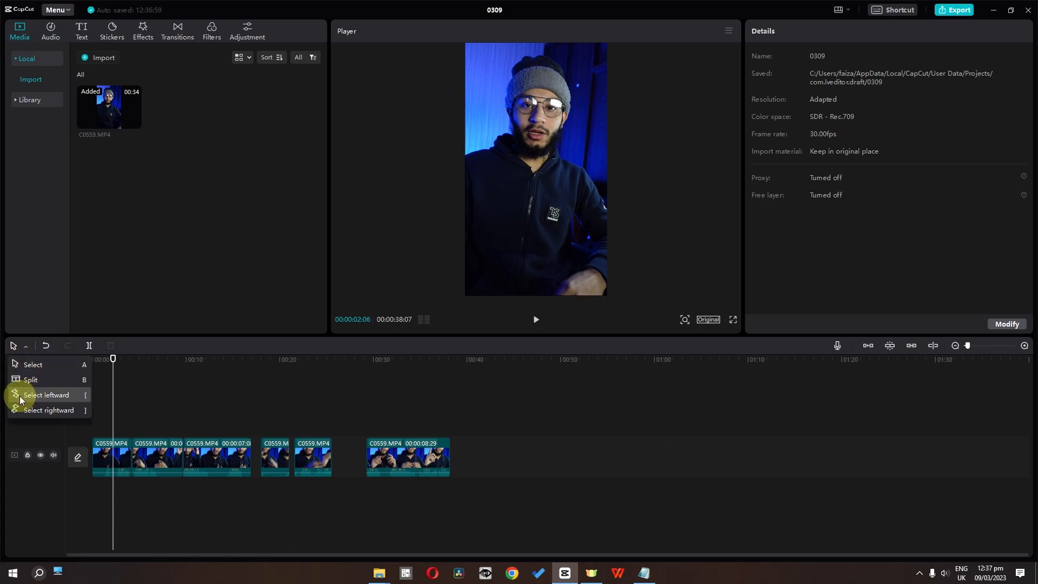
click(50, 399)
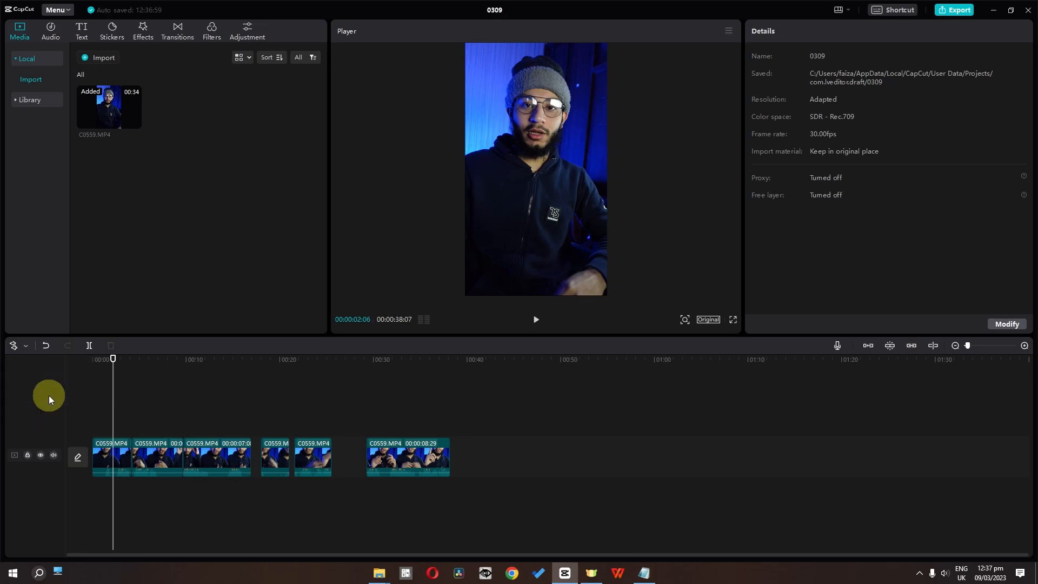
click(394, 449)
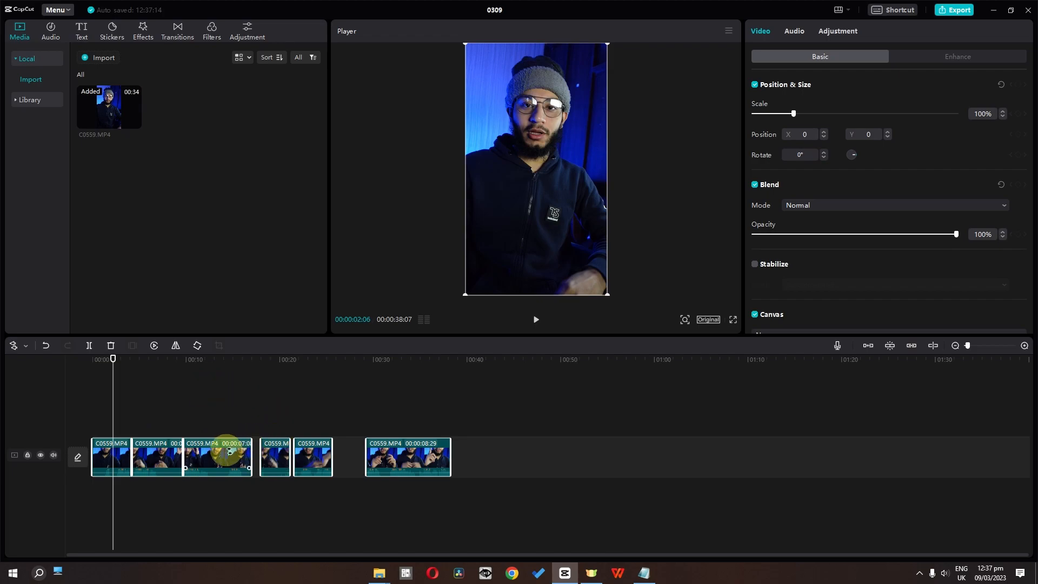
click(227, 450)
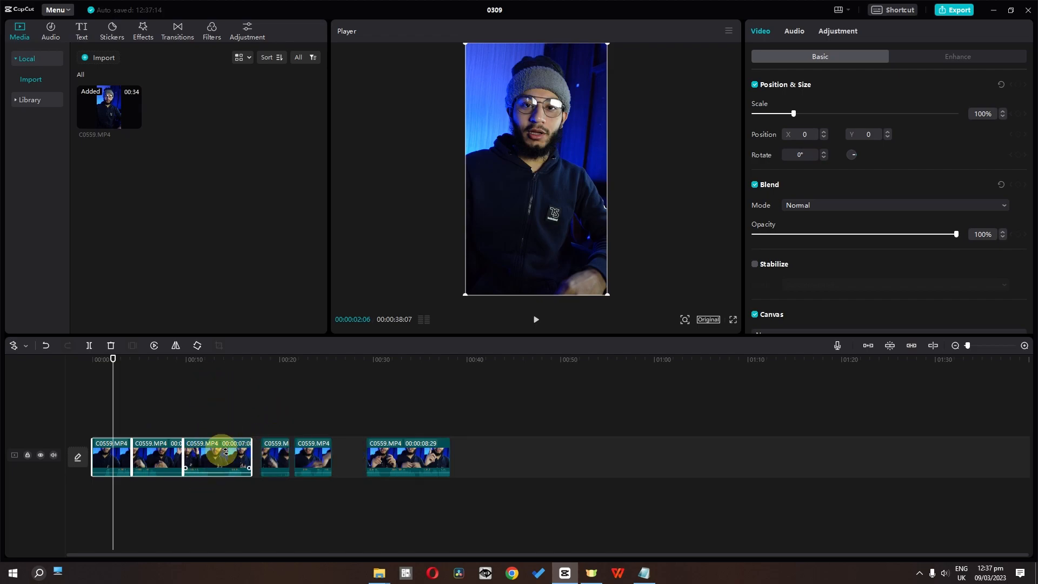
Step: Use the Select rightward tool to select all segments from the first one, and then only those from the fourth onward
click(25, 345)
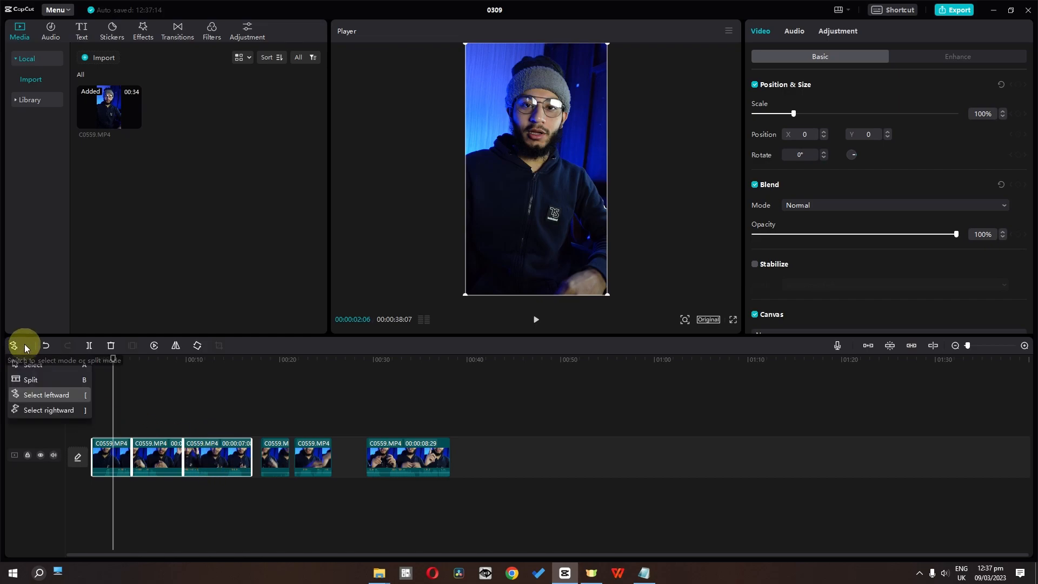
click(60, 410)
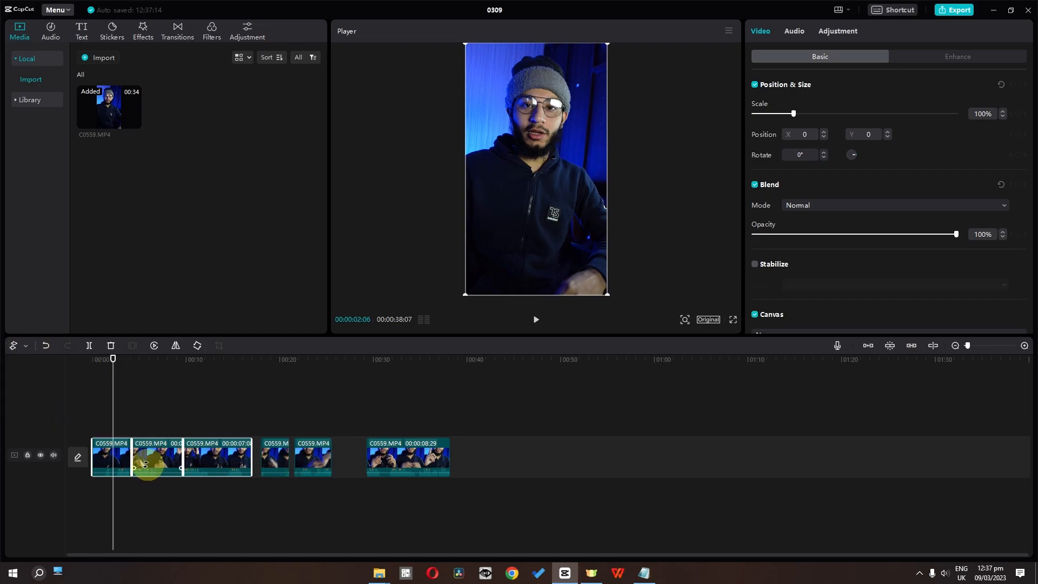
click(110, 439)
click(124, 460)
click(278, 445)
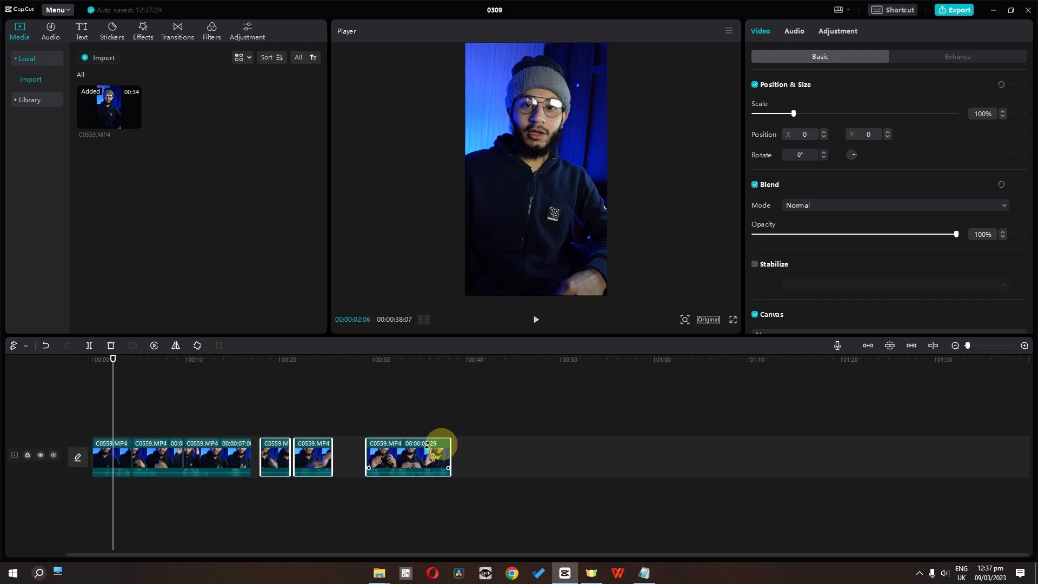
Step: Move only the last segment earlier on the main track so it starts at about 26 seconds
click(415, 449)
drag(401, 456, 382, 435)
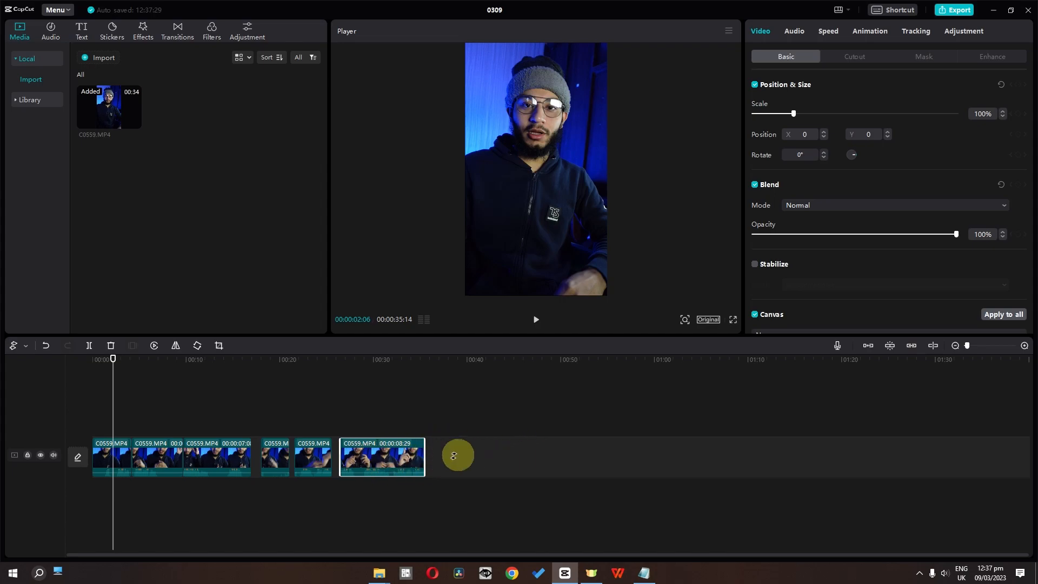
Step: Switch to the Select tool and delete the last three segments from the main track together
click(26, 346)
click(37, 363)
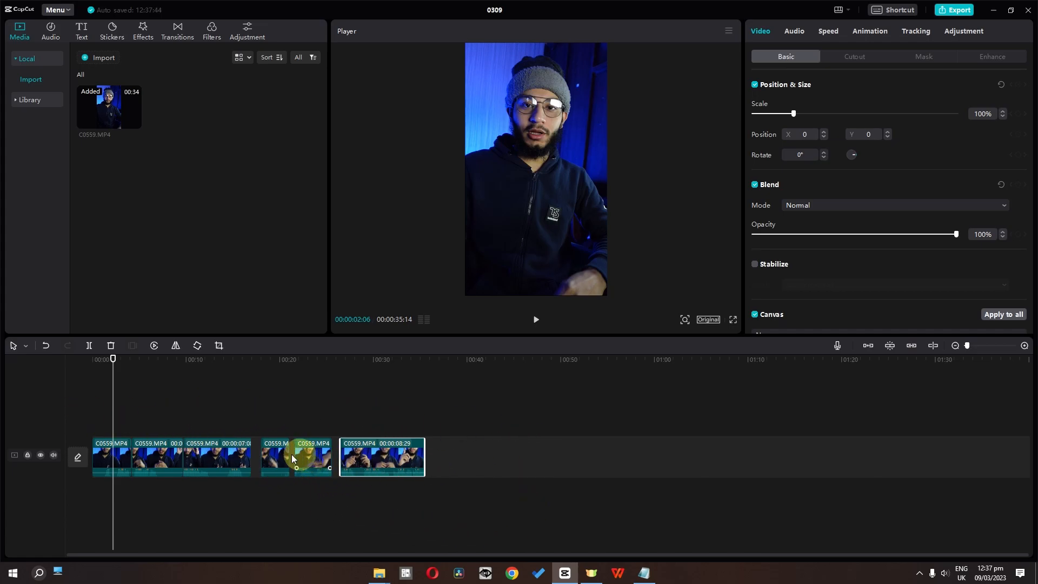
drag(566, 443, 276, 459)
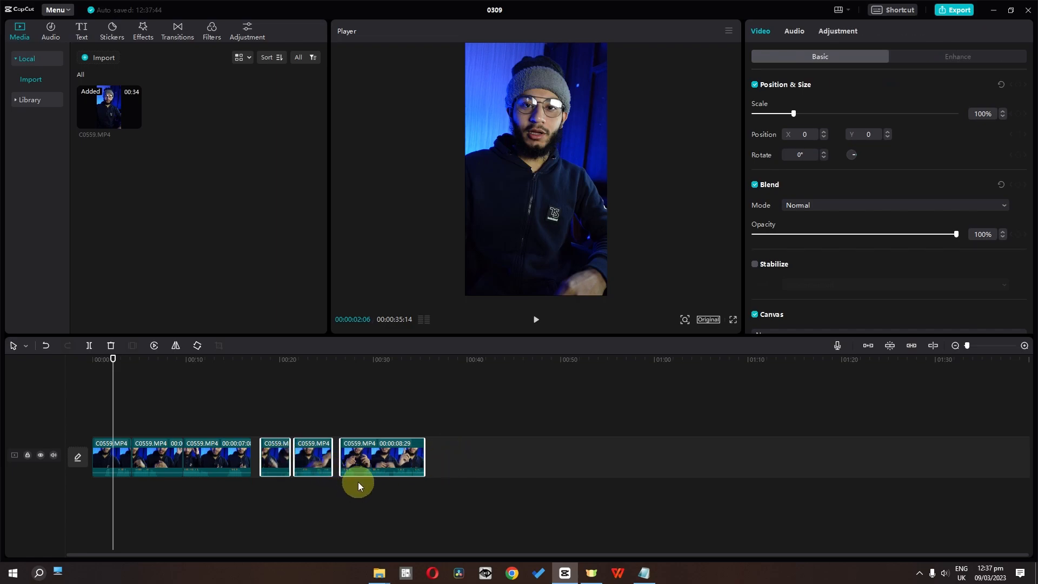
click(109, 344)
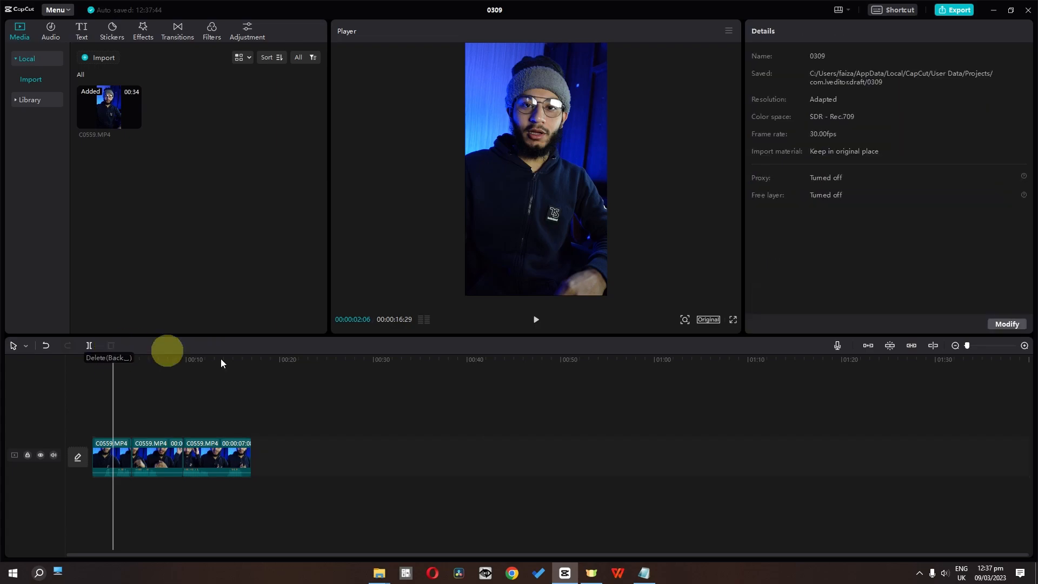
Step: Insert a freeze frame into the third segment at 00:00:14:08
click(121, 455)
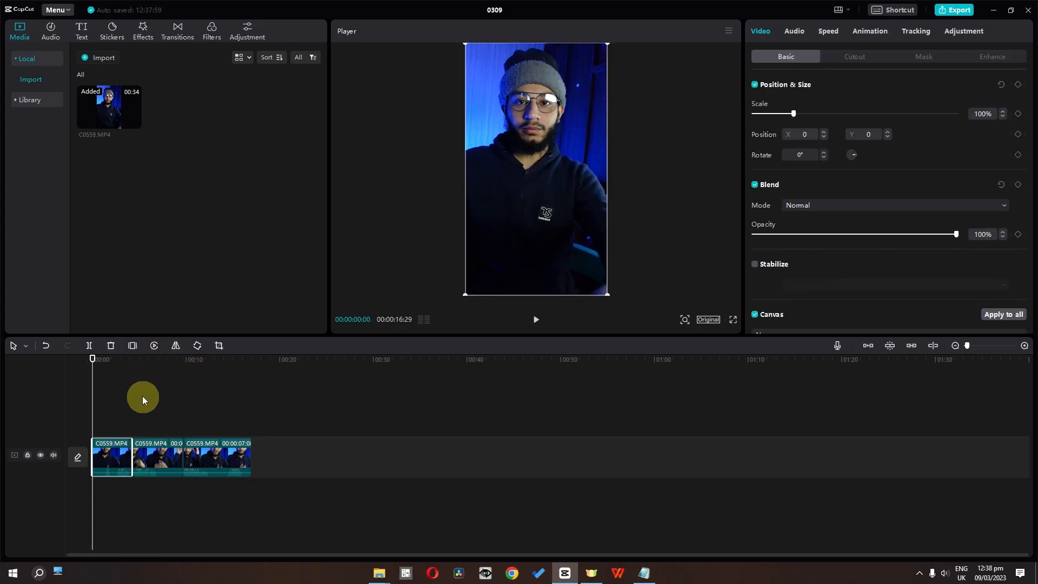
drag(144, 361, 226, 375)
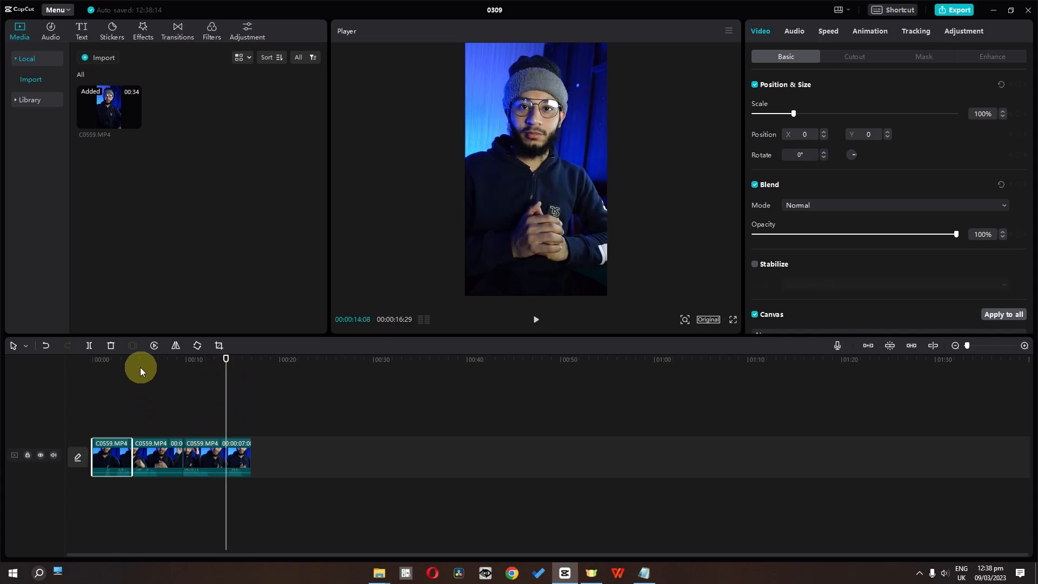
click(199, 448)
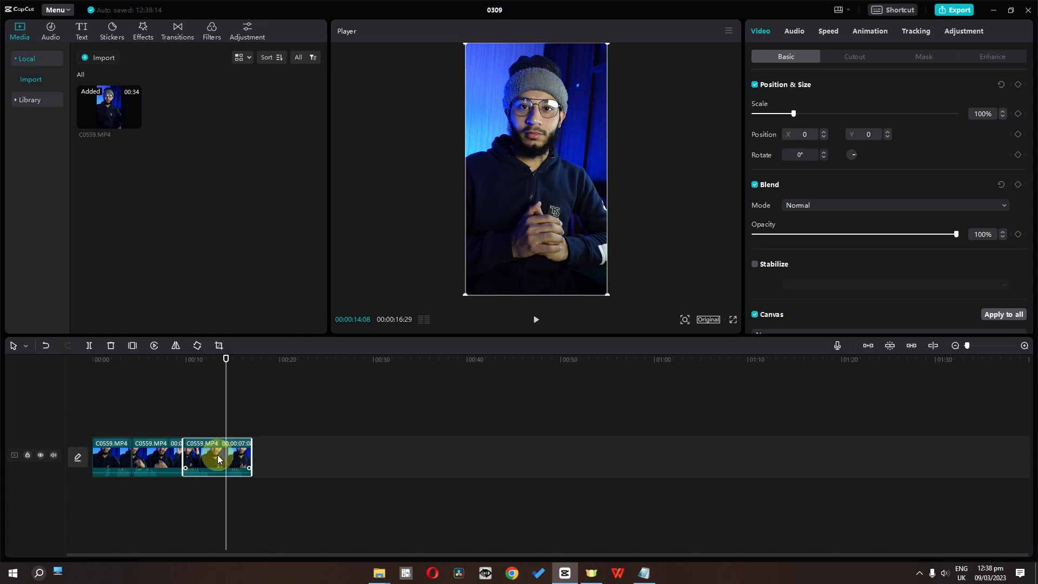
click(133, 346)
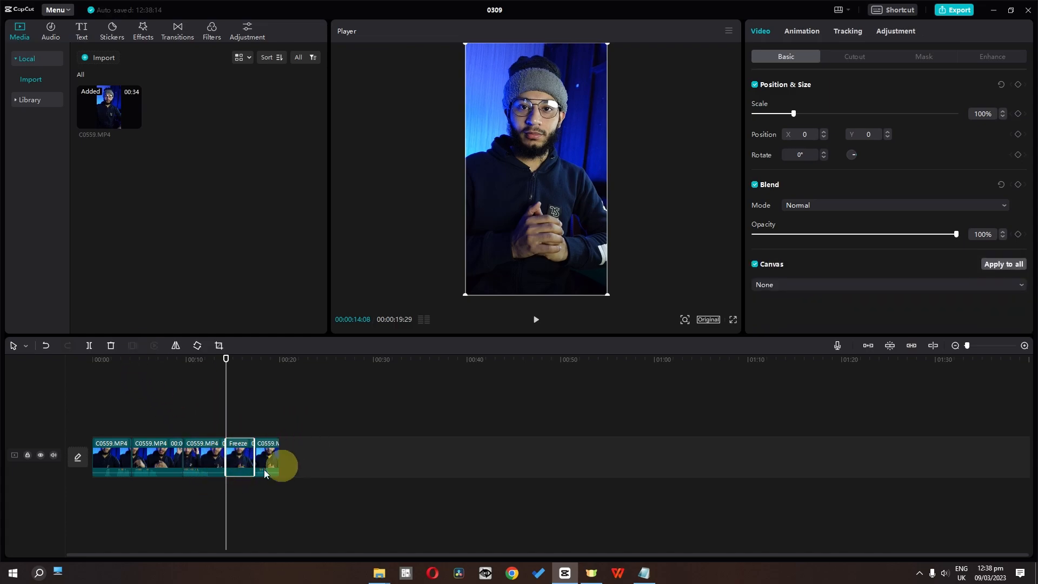
Step: Mirror the freeze frame segment and flip it back to its original orientation
click(174, 346)
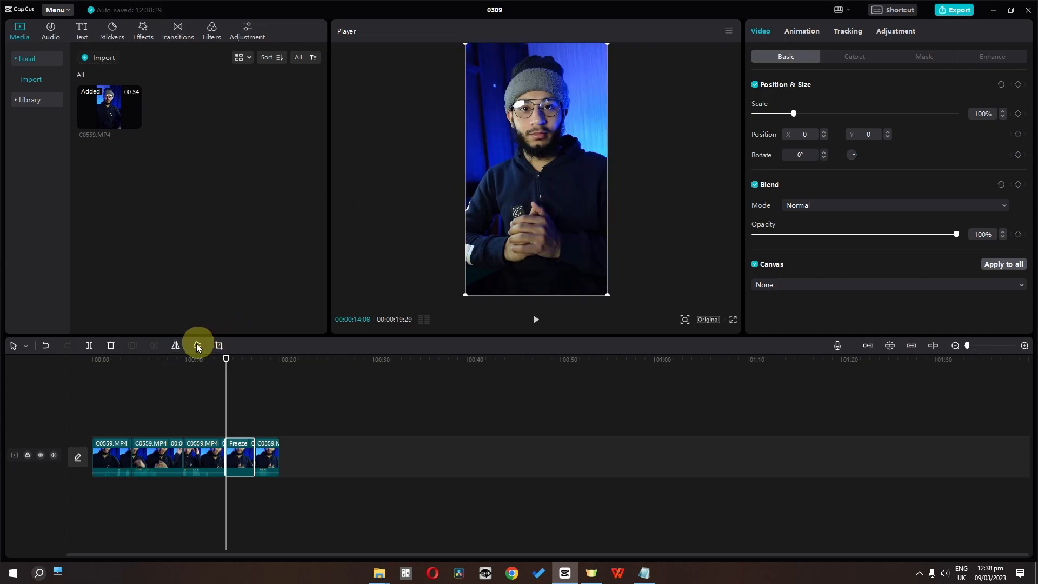
click(177, 345)
Step: Position the playhead at 00:00:07:01 and reverse the second segment
drag(225, 387, 158, 393)
click(146, 447)
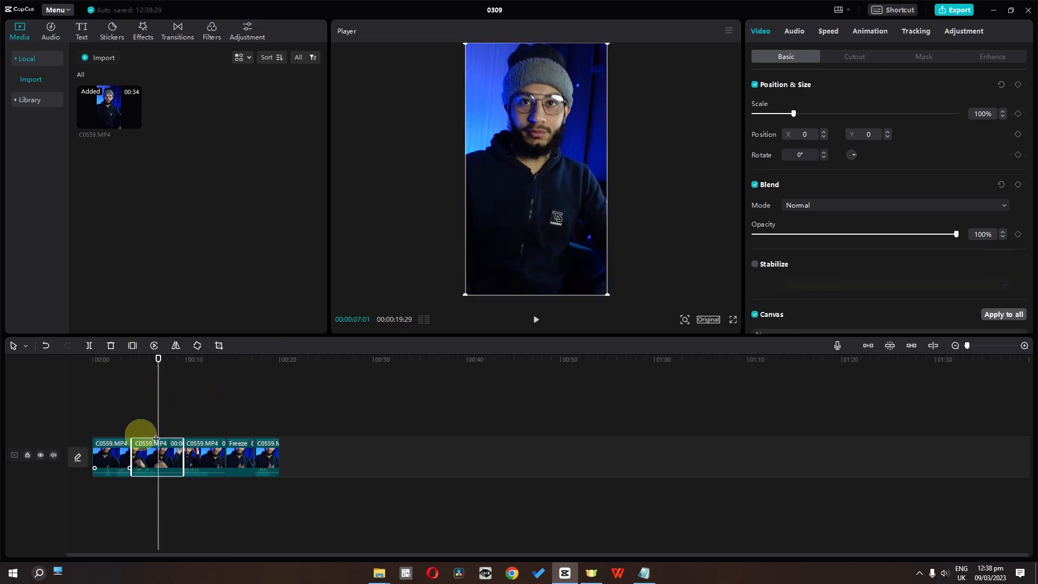
click(155, 346)
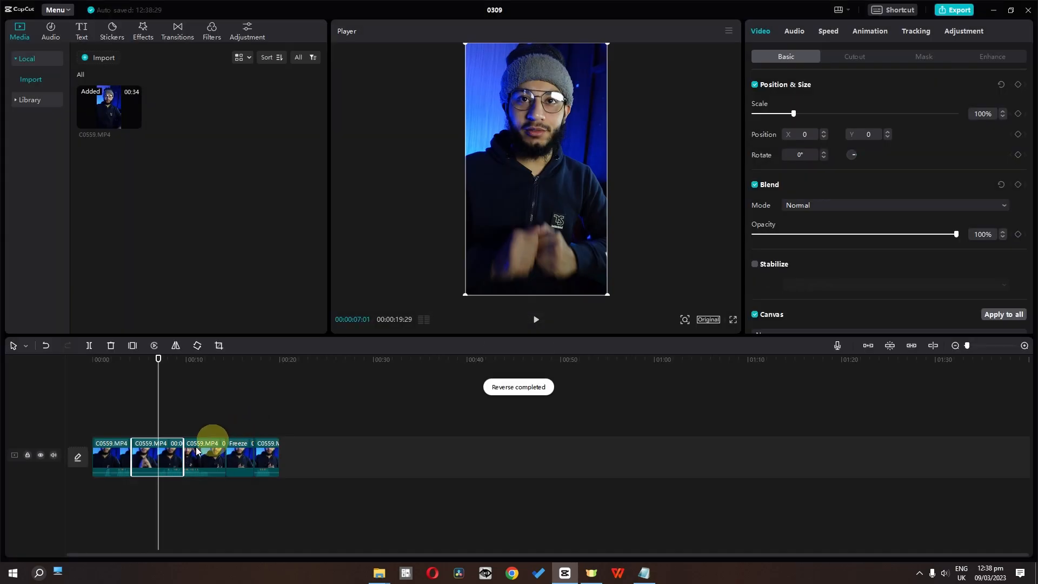
Step: Move the playhead to 00:00:05:23, undo the second segment's reversal and redo it
drag(127, 403, 146, 399)
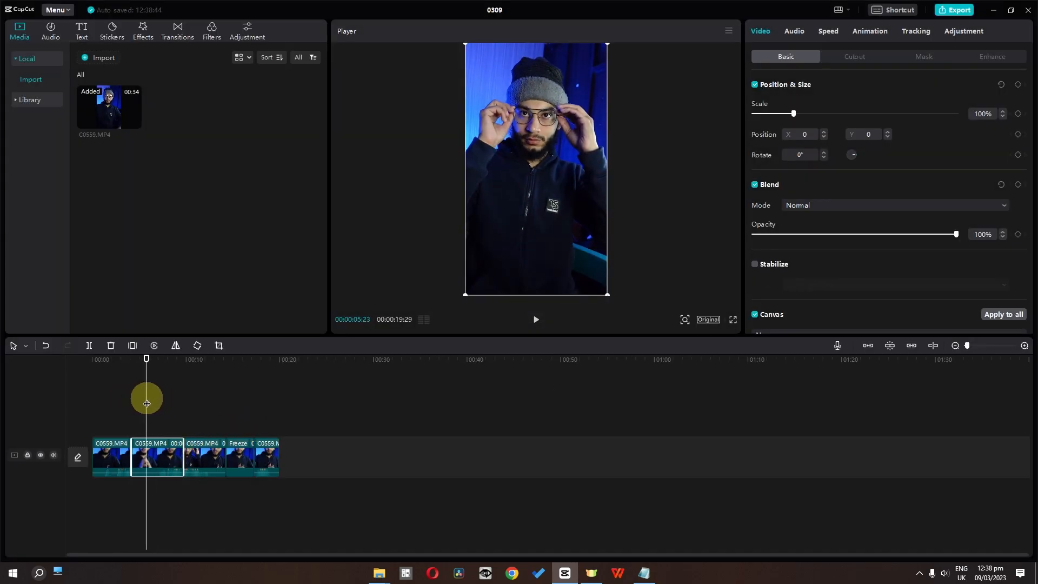
click(47, 346)
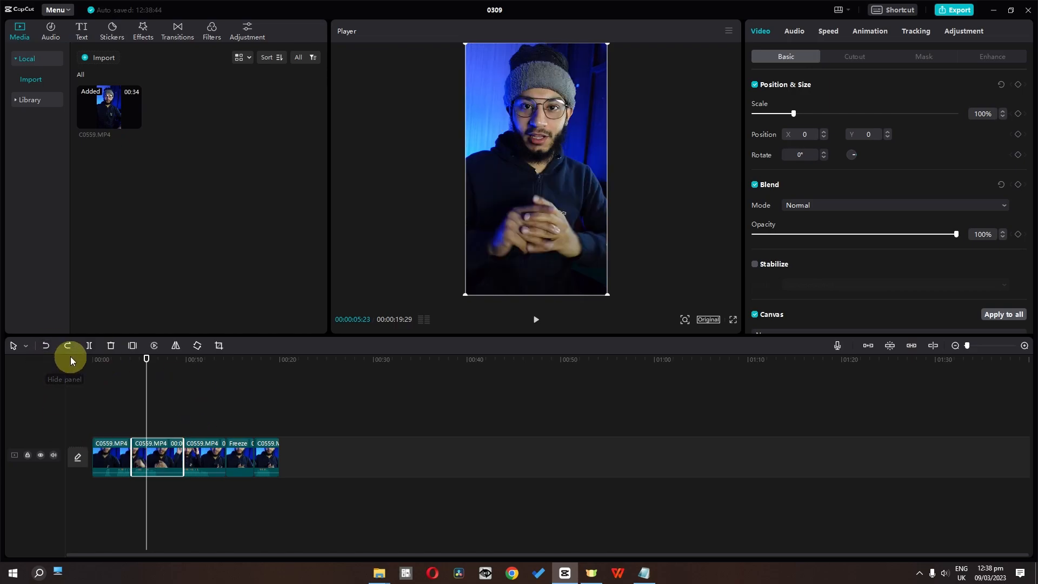
click(68, 346)
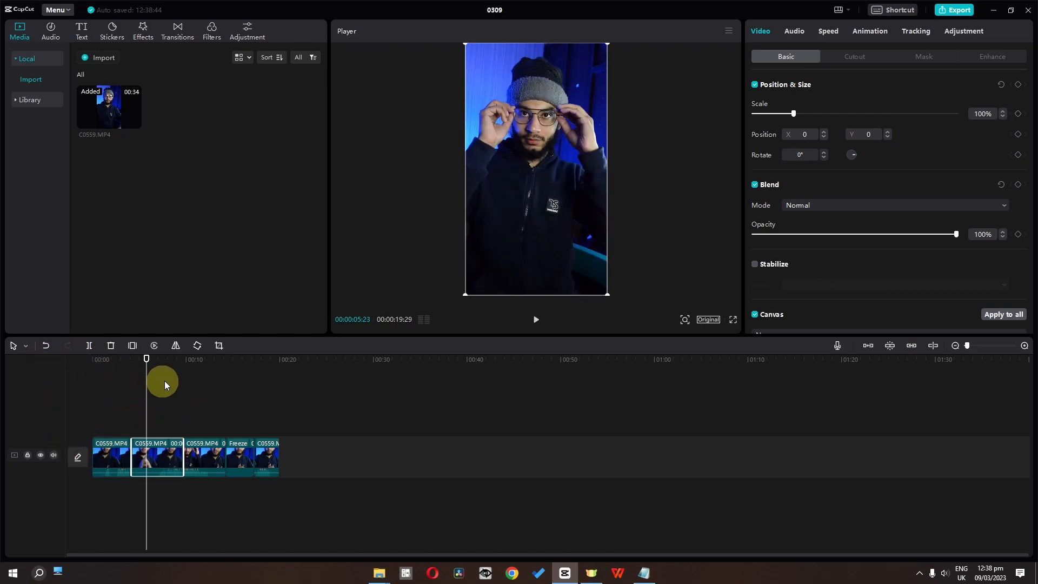
Step: Rotate the second segment in 90° increments through a full turn to 360°
click(198, 346)
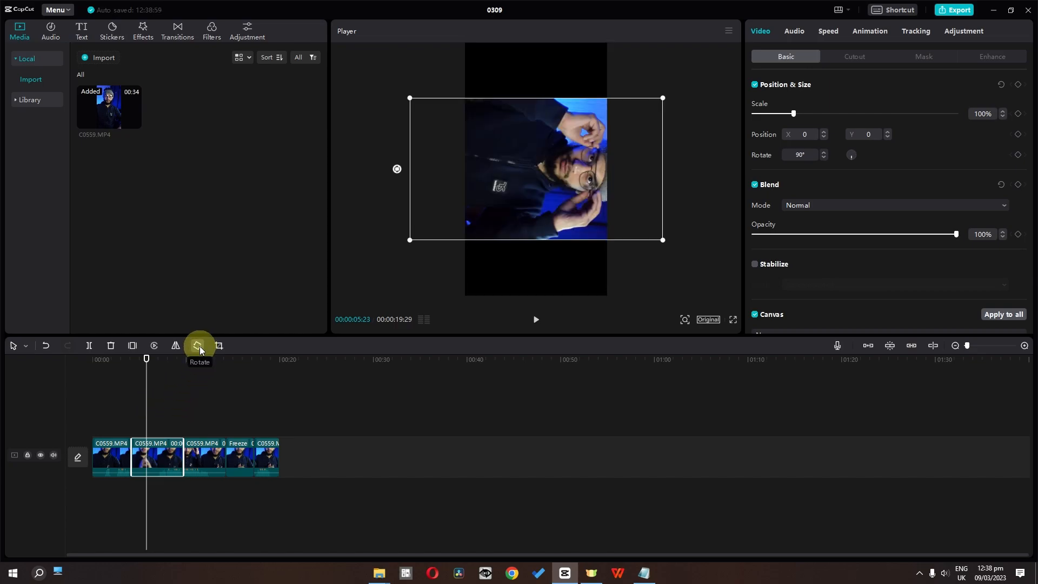
click(198, 346)
click(198, 346)
click(198, 346)
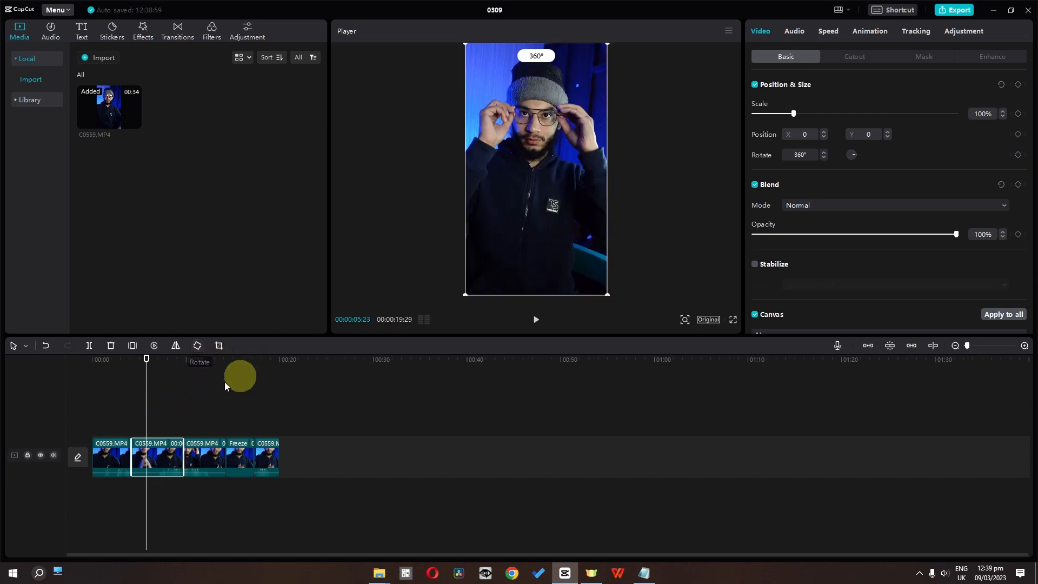
Step: Crop the second segment freehand to the subject's head and upper chest, trimming mainly the lower part of the frame
click(219, 345)
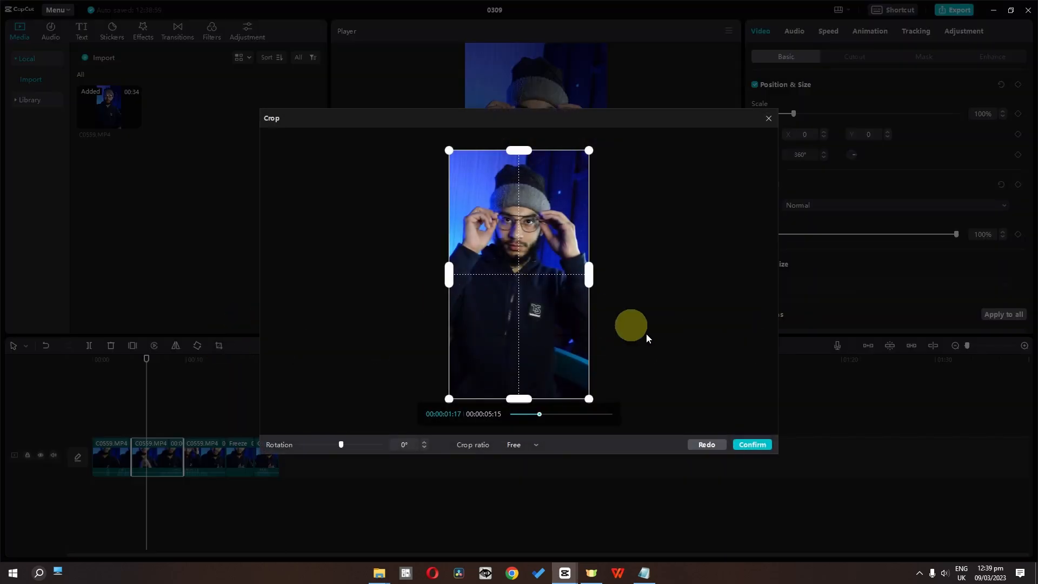
drag(578, 401, 552, 294)
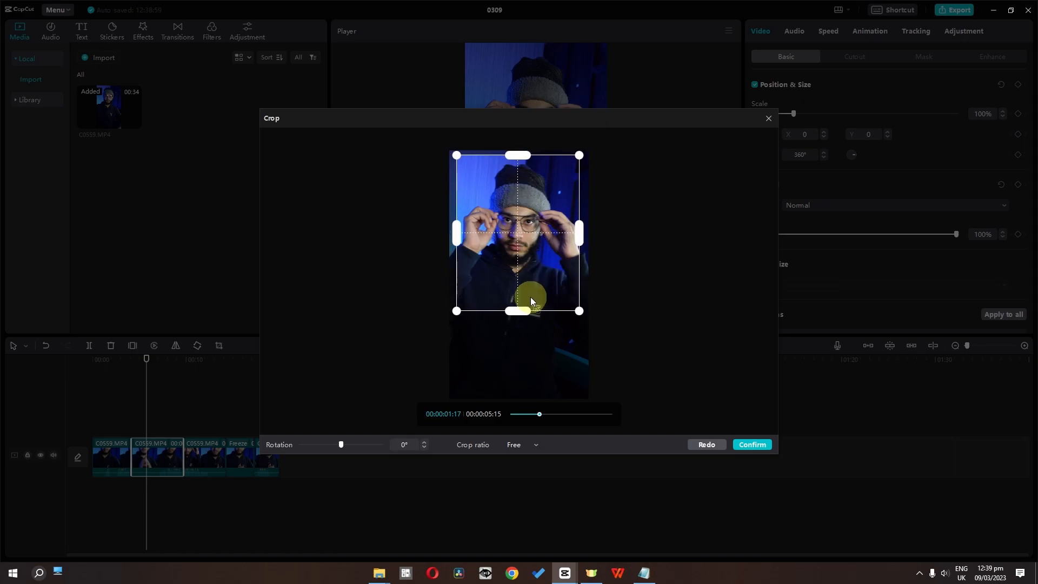
click(752, 445)
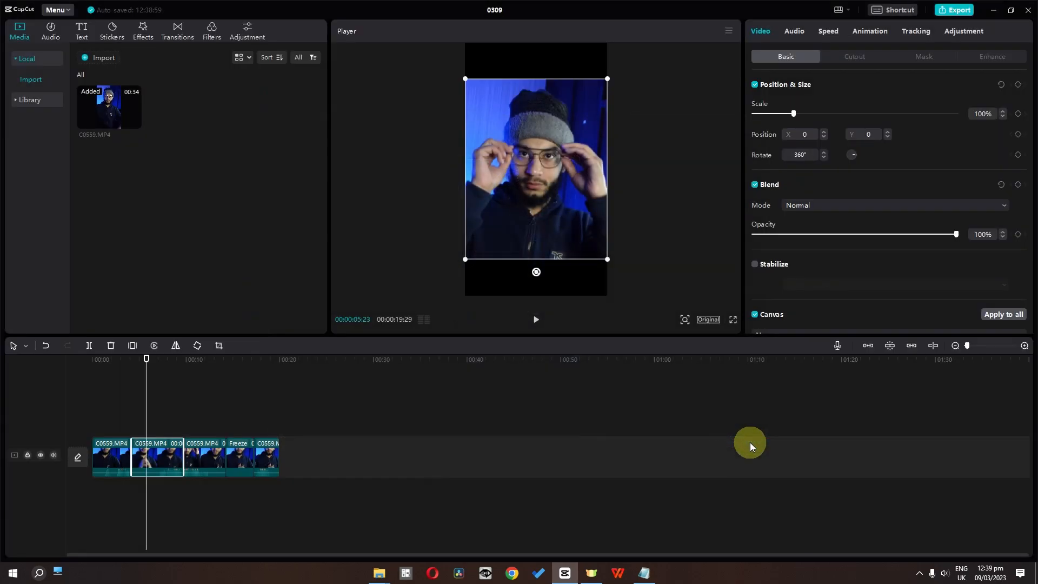
Step: Reopen the second segment's crop and try the 4:3 and 1:1 crop ratios
click(219, 345)
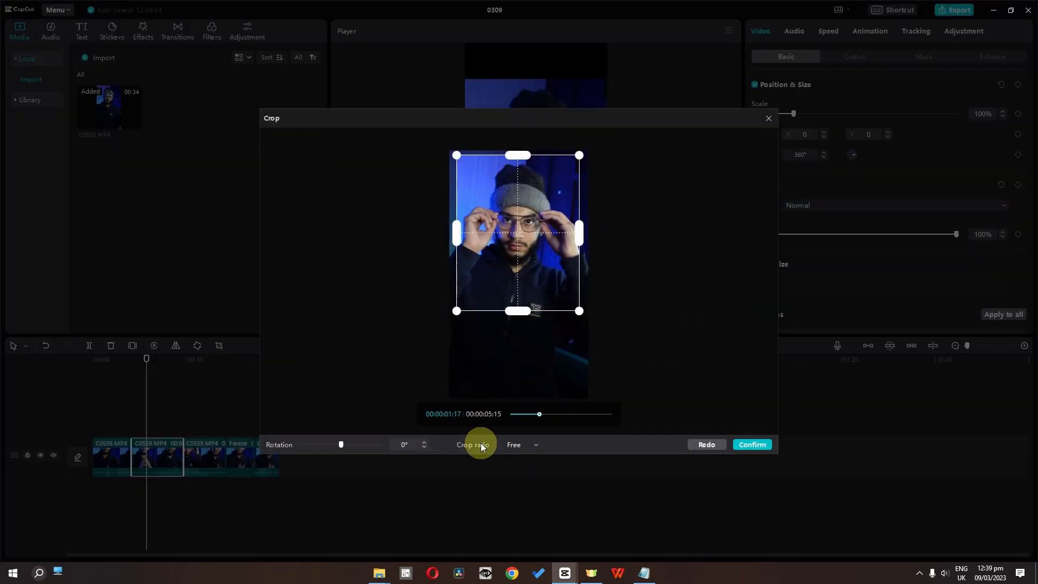
click(518, 446)
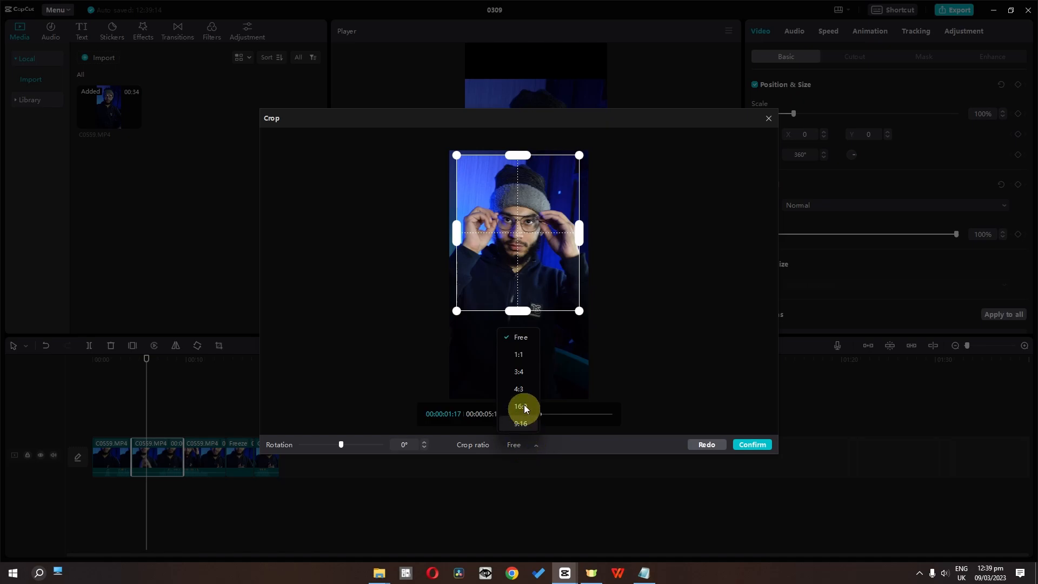
click(524, 383)
click(535, 440)
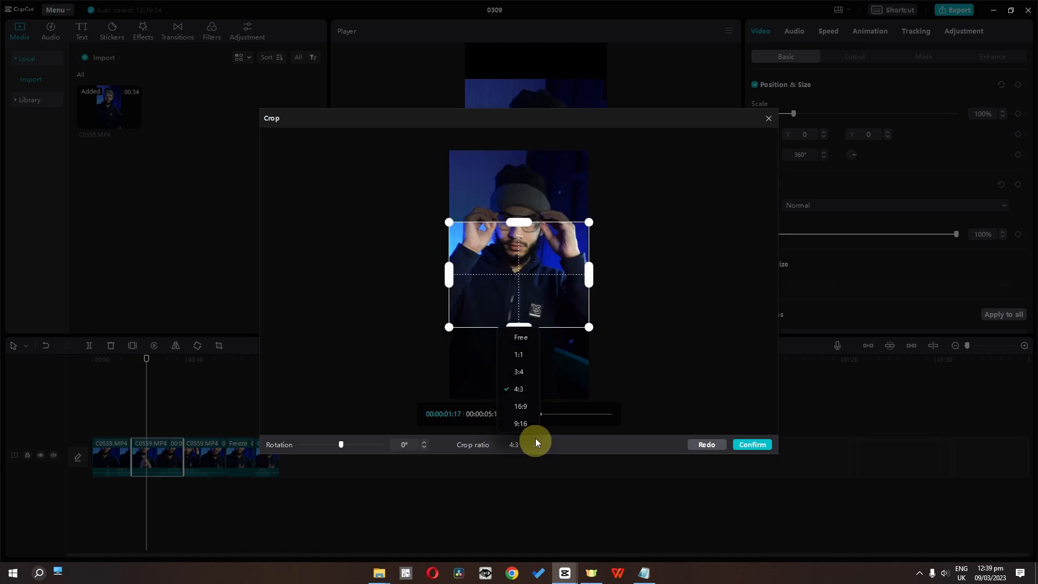
click(531, 358)
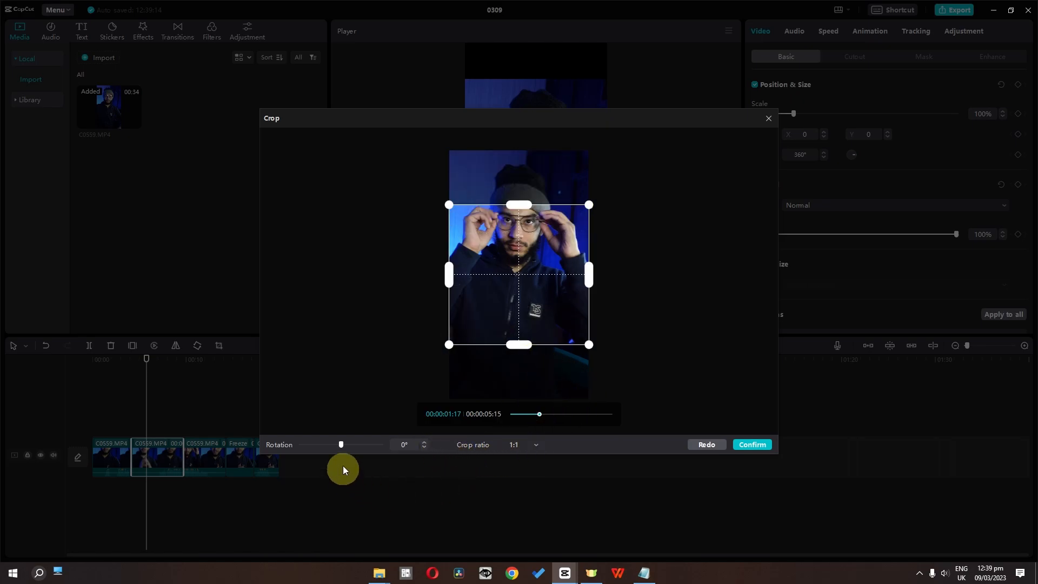
Step: Try the crop rotation, reset the crop to the full frame and confirm it
mouse_move(341, 443)
mouse_down()
mouse_move(355, 443)
mouse_move(324, 443)
mouse_move(340, 444)
mouse_up()
click(714, 446)
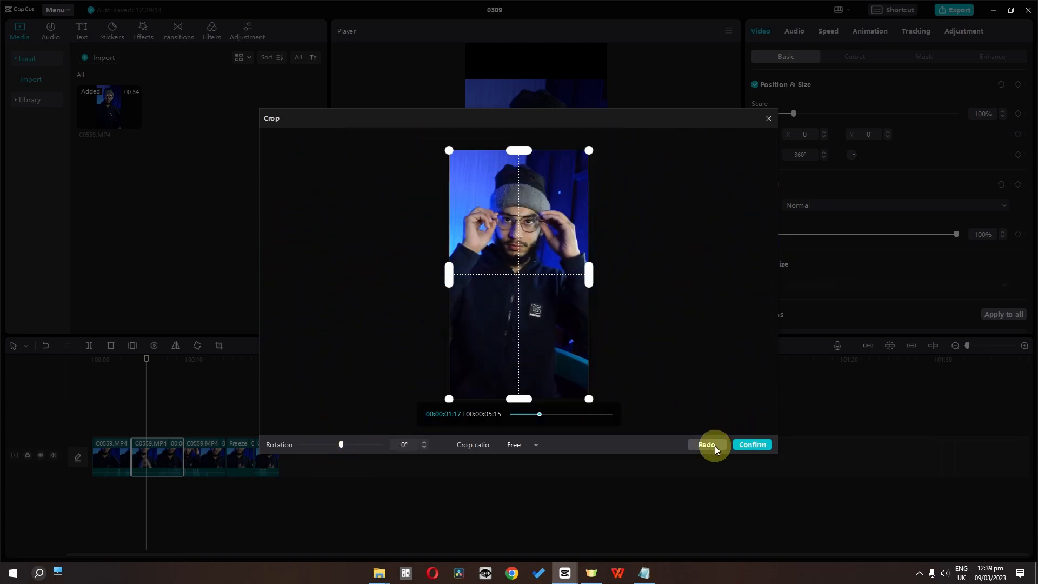
click(752, 444)
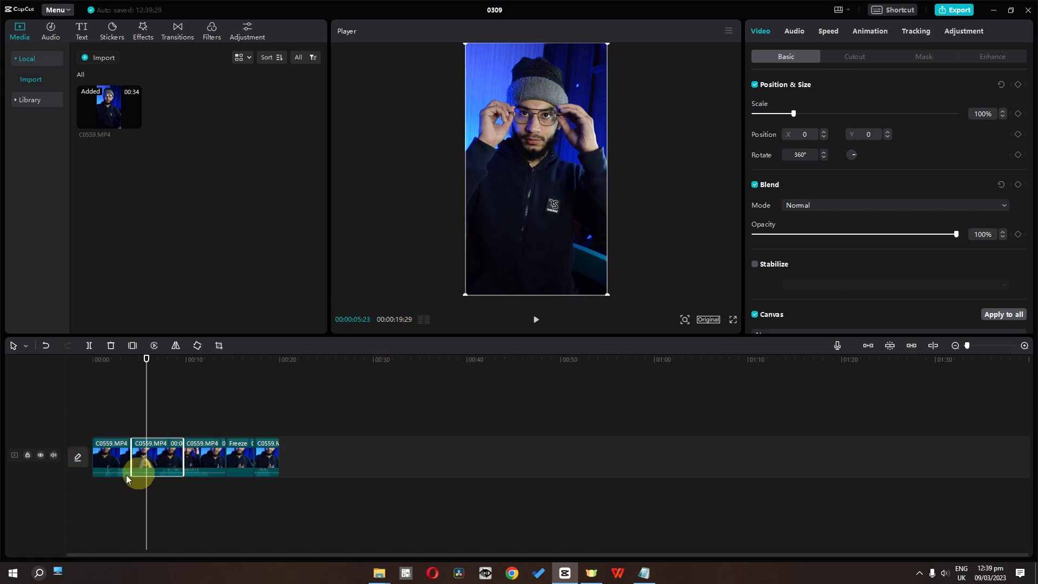
Step: Mute the main track's clip audio and unmute it again
click(53, 455)
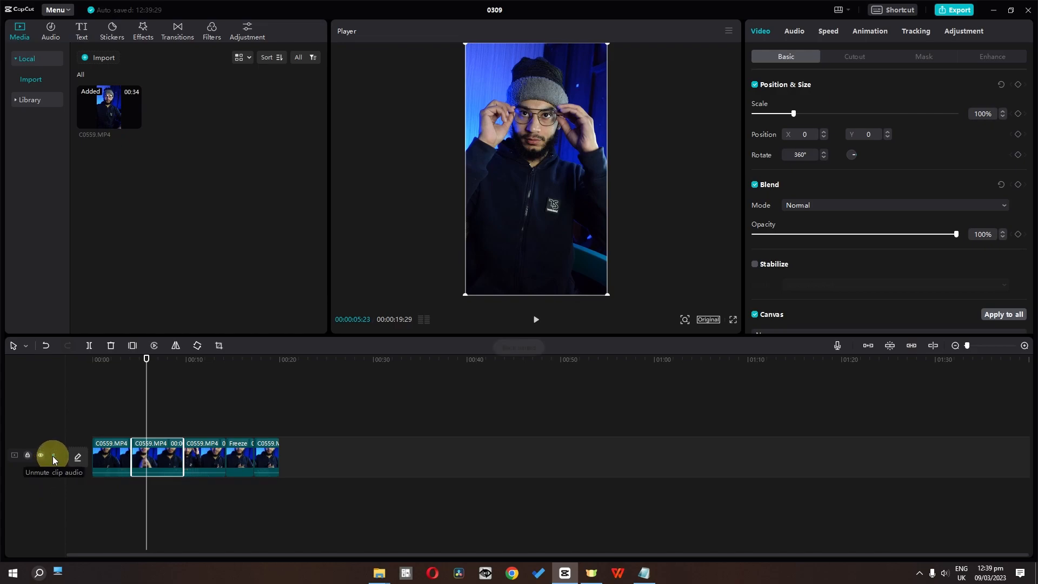
click(53, 455)
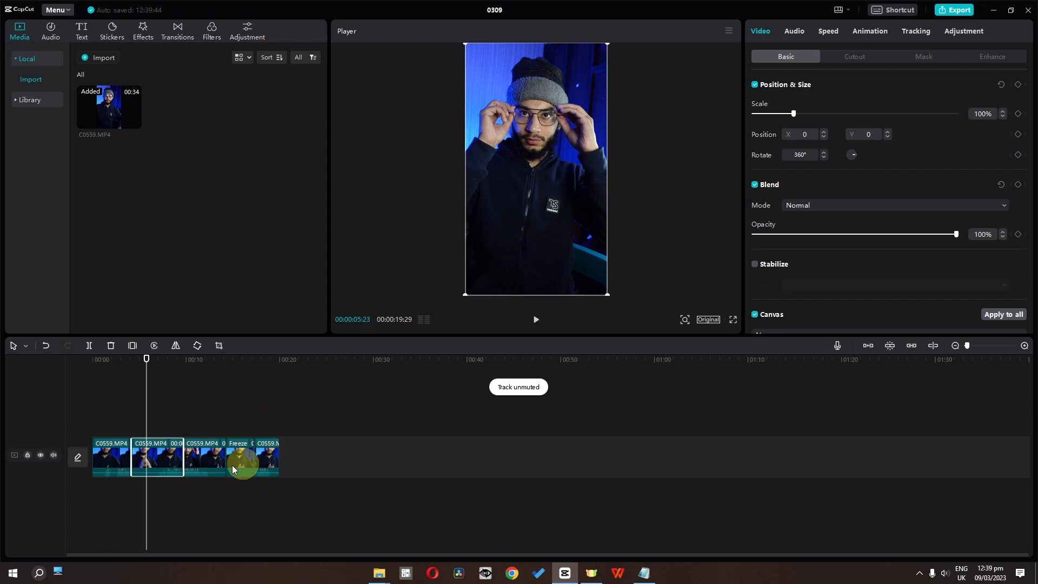
Step: Move the second segment onto a new upper track starting at 00:00, and shift the third segment earlier on the main track
drag(155, 455, 112, 411)
drag(222, 455, 178, 411)
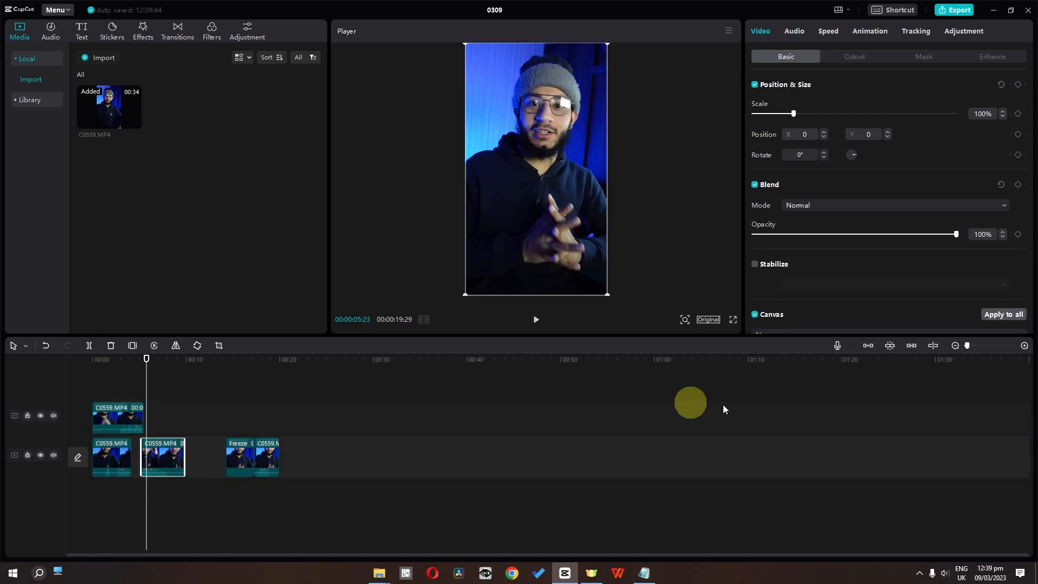
Step: Enable the main track magnet and auto snapping, and place the freeze frame directly after the clip on the upper track
click(868, 345)
drag(190, 458, 157, 421)
click(898, 350)
click(138, 373)
drag(150, 413, 158, 435)
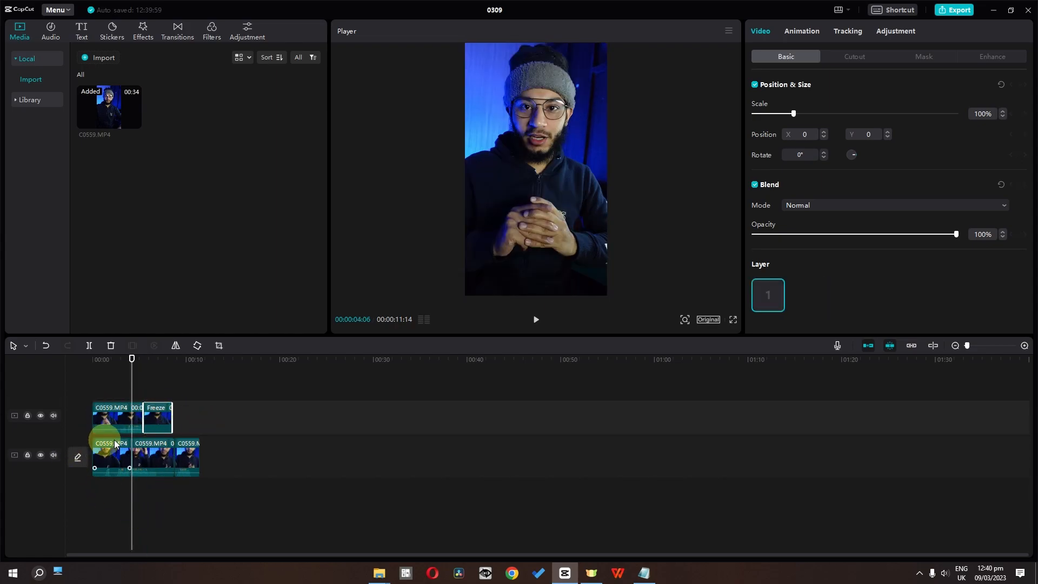
Step: Mute and hide the upper track, and return the playhead to 00:00:00:00
click(54, 416)
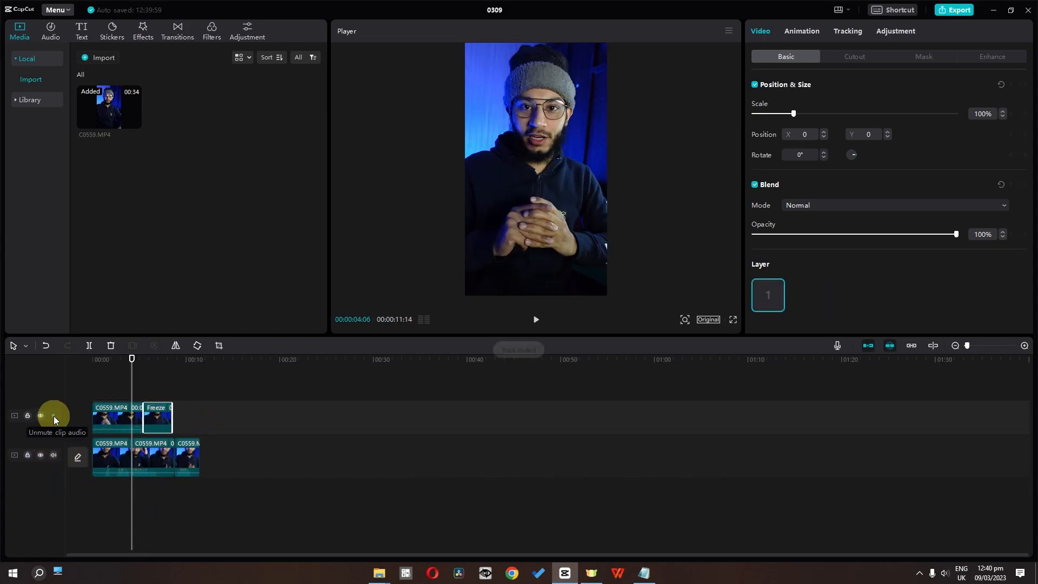
click(40, 415)
drag(131, 375, 93, 379)
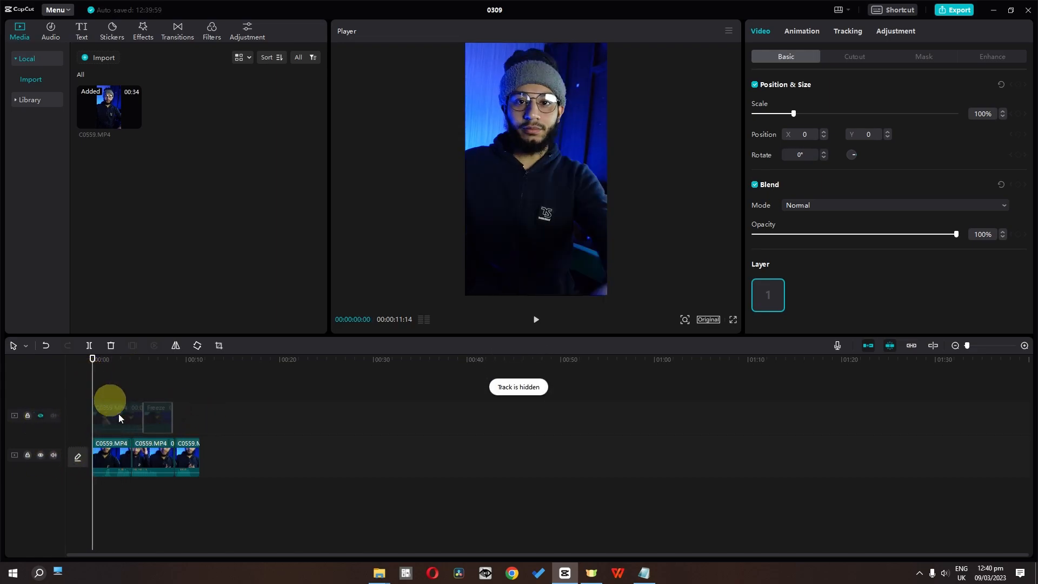
Step: Play the timeline from the start with the upper track hidden, and pause at 00:00:02:10
click(40, 415)
click(535, 320)
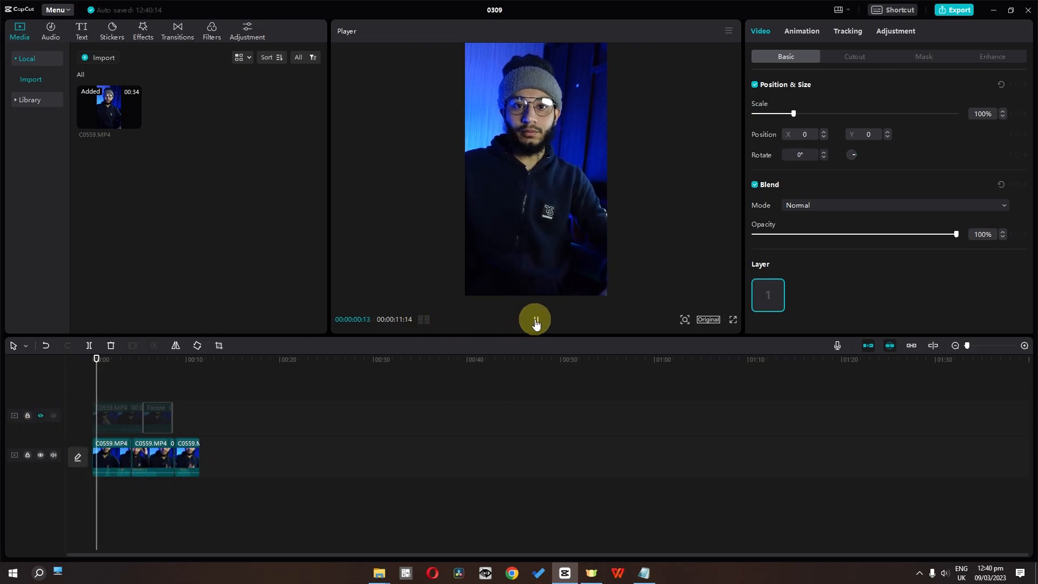
click(535, 321)
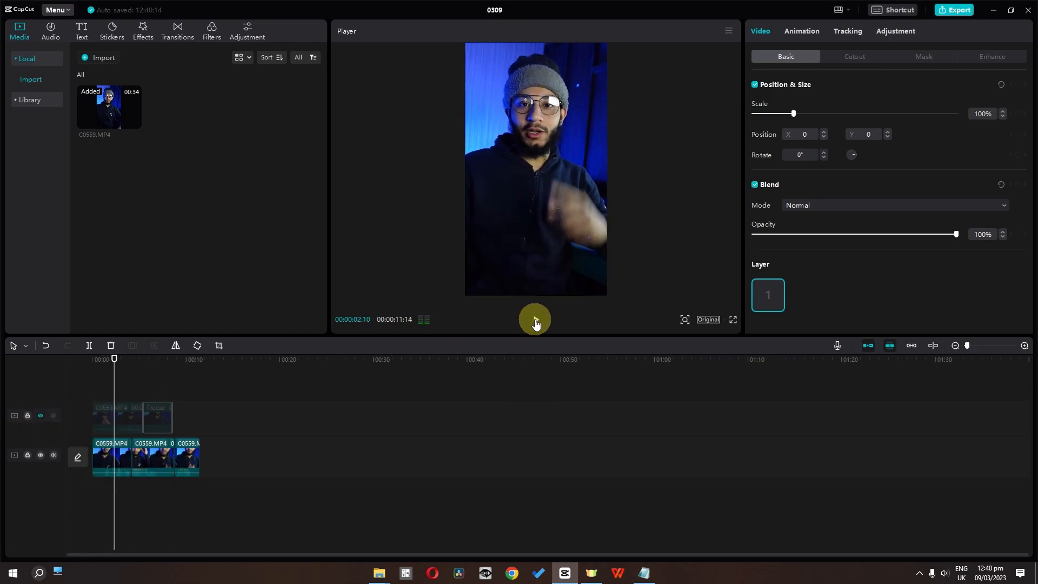
Step: Return the playhead to 00:00:00:13, and show, unmute and lock the upper track
click(96, 493)
click(39, 413)
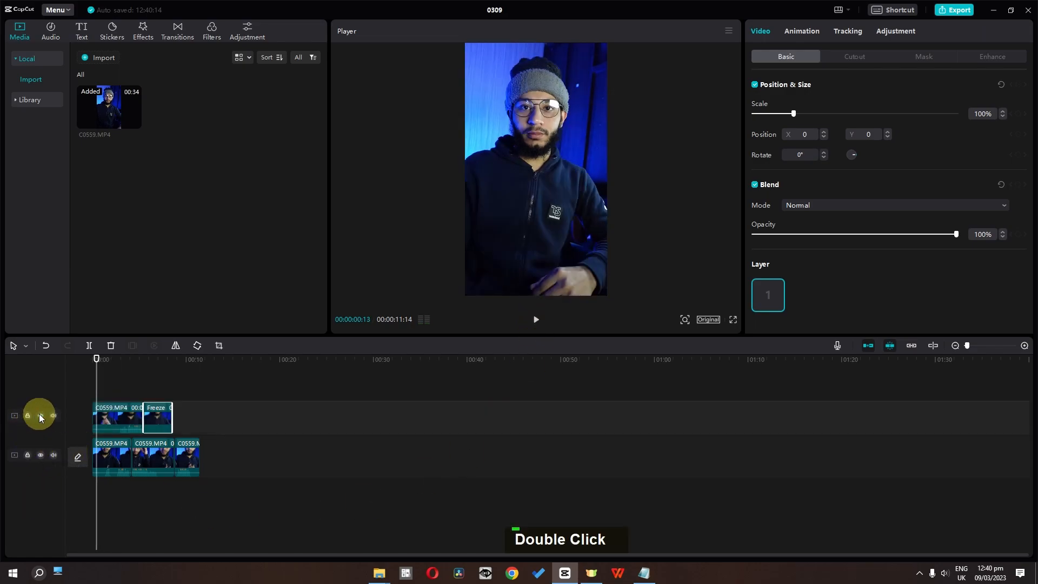
click(27, 415)
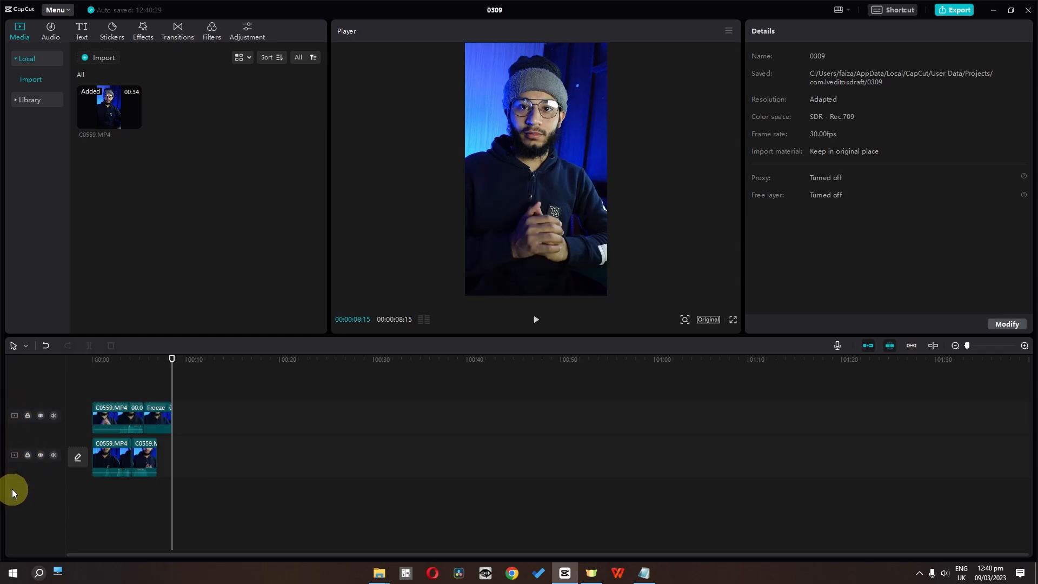
Step: Extract the audio of the main track's first segment onto its own audio track
right_click(108, 459)
click(141, 491)
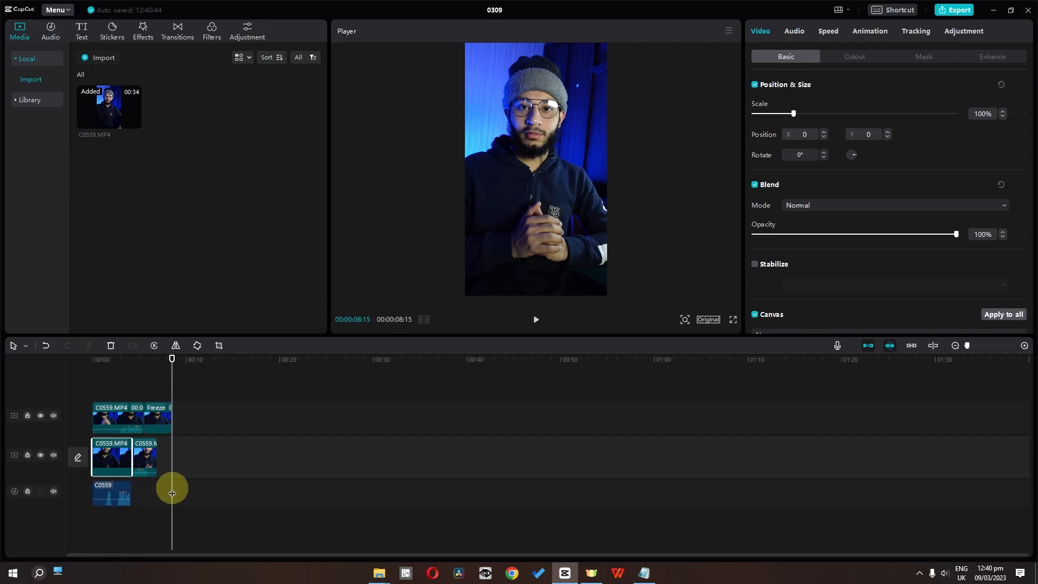
Step: Examine the cover options by previewing a frame from the video and viewing the local image source, and cancel
click(78, 460)
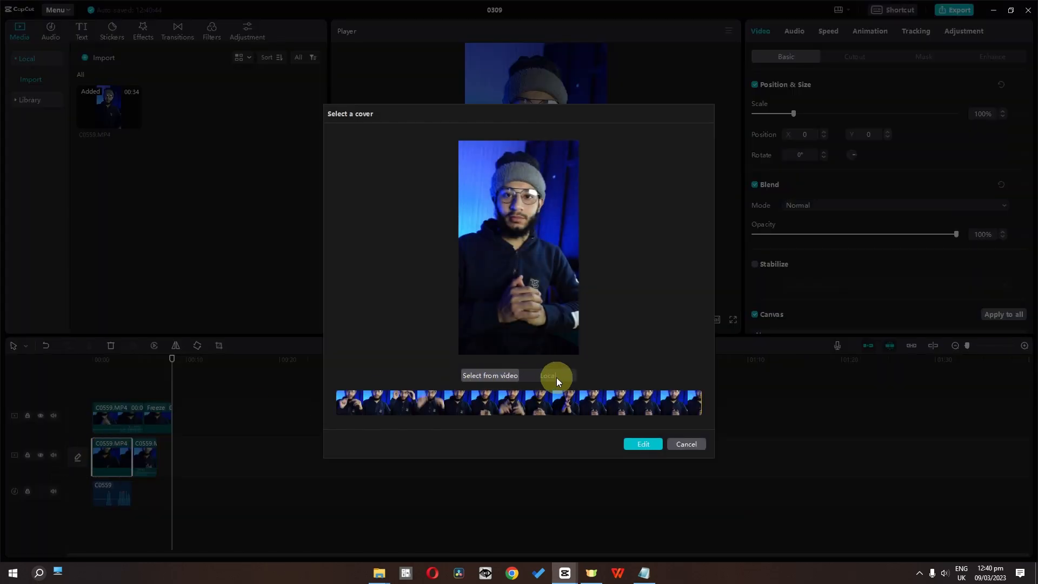
double_click(480, 400)
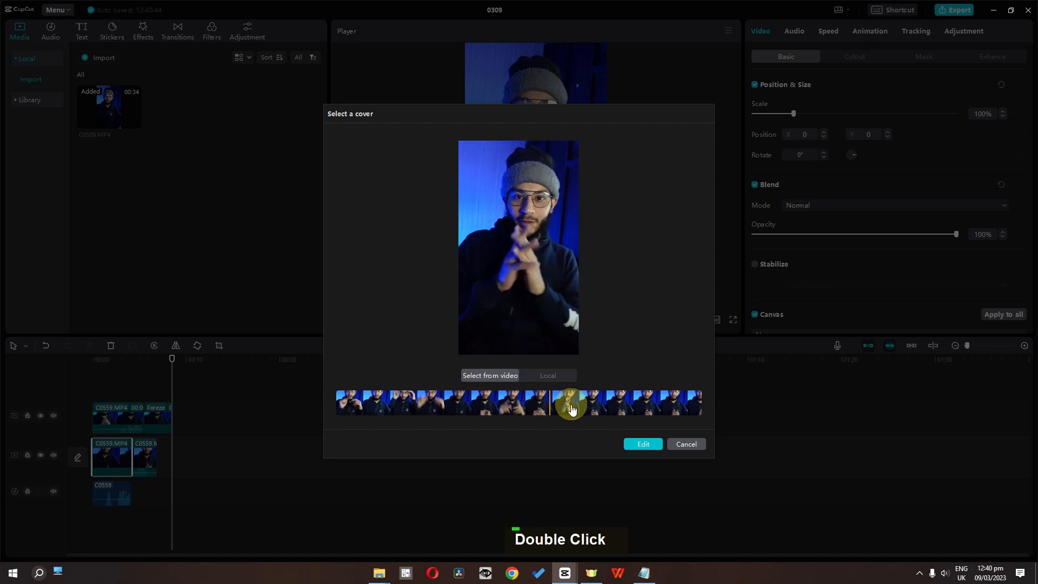
click(552, 377)
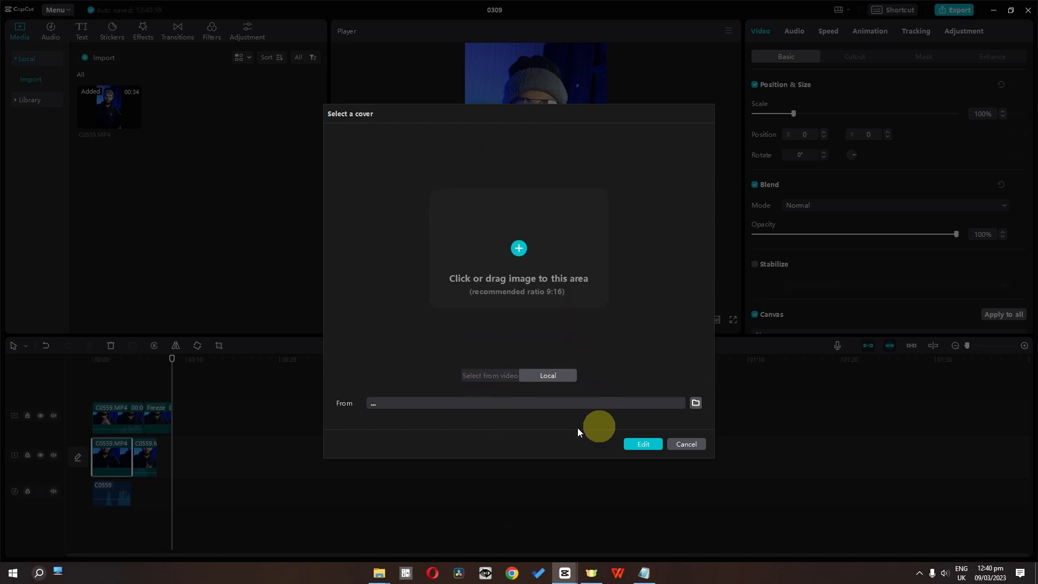
click(686, 445)
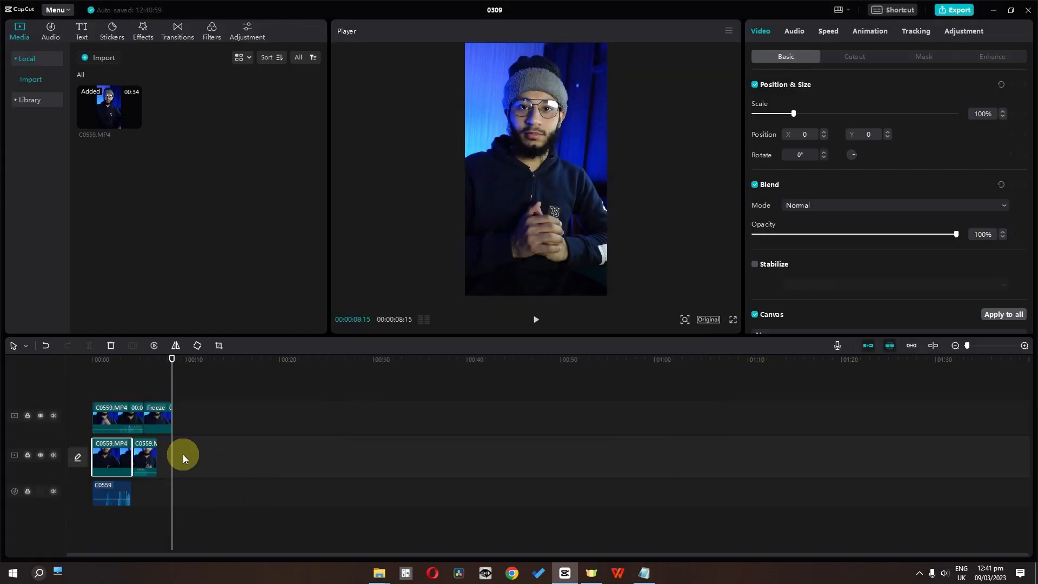
Step: Zoom the timeline in and out to examine the segments and audio waveform at different scales
key(ctrl)
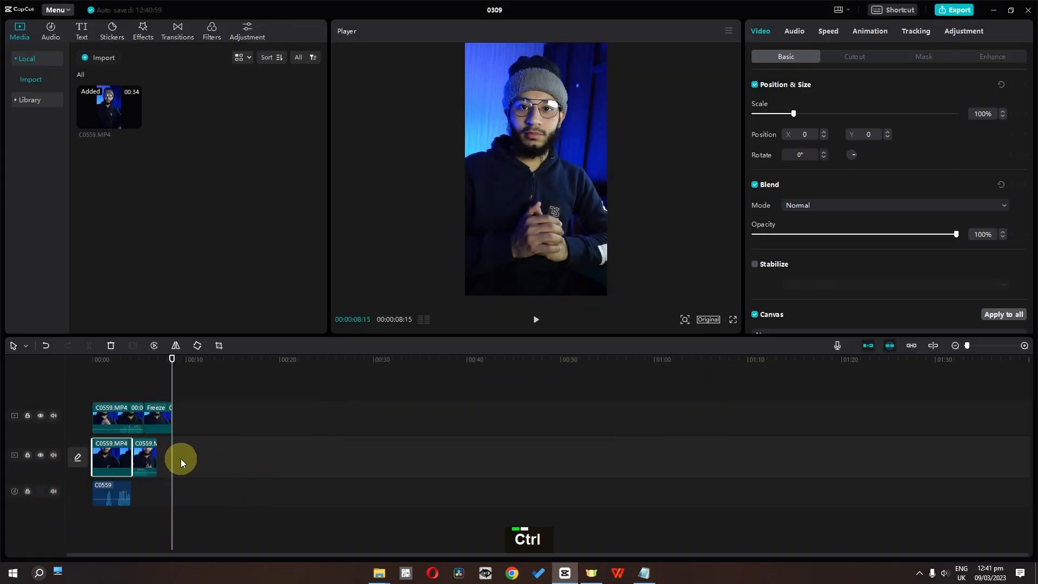
ctrl+scroll(138, 438, up, 4)
ctrl+scroll(138, 443, down, 1)
ctrl+scroll(137, 444, up, 5)
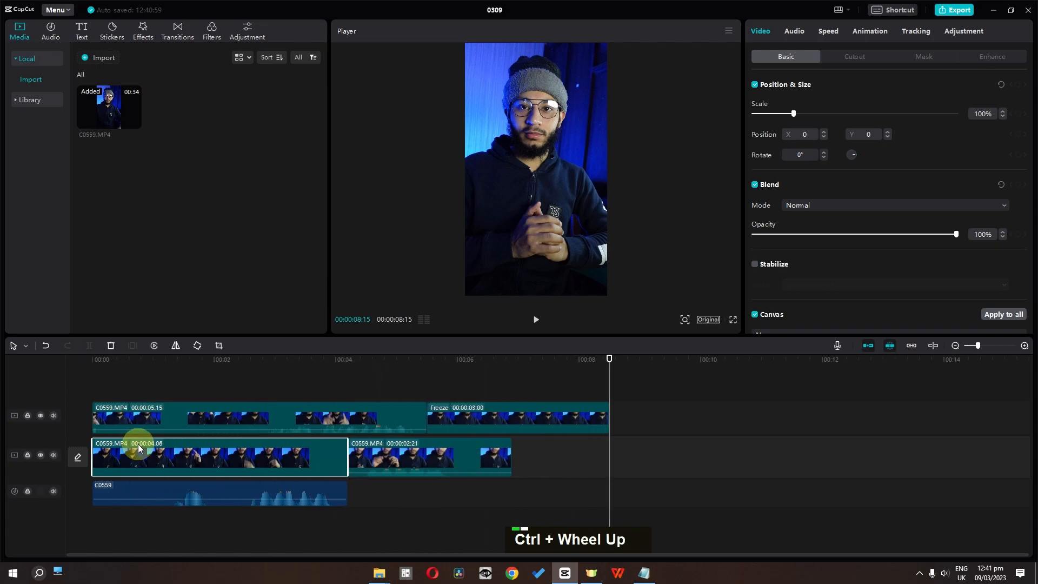
ctrl+scroll(138, 443, up, 3)
ctrl+scroll(138, 443, down, 1)
ctrl+scroll(138, 443, up, 5)
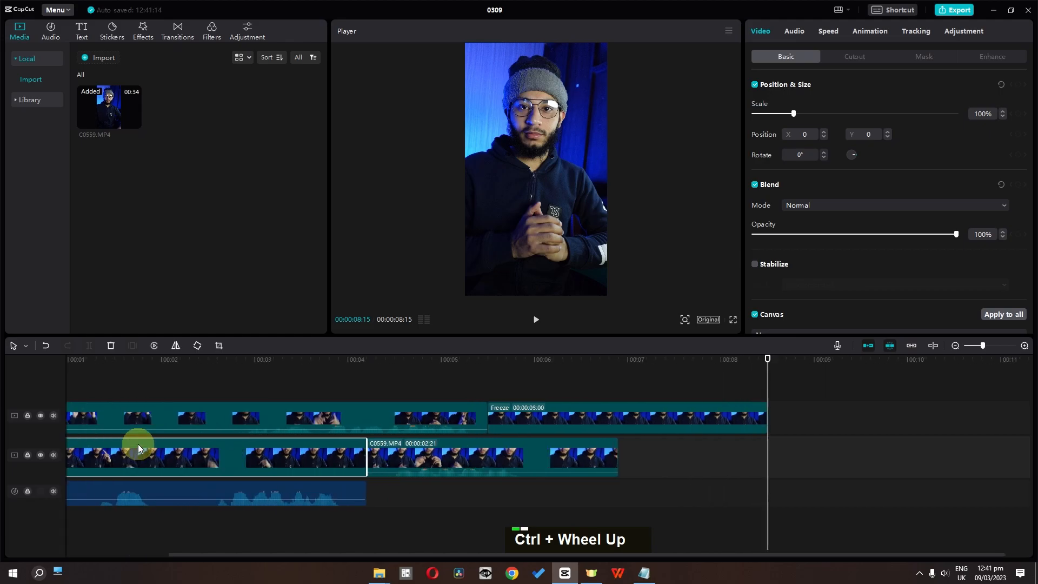
ctrl+scroll(138, 443, down, 3)
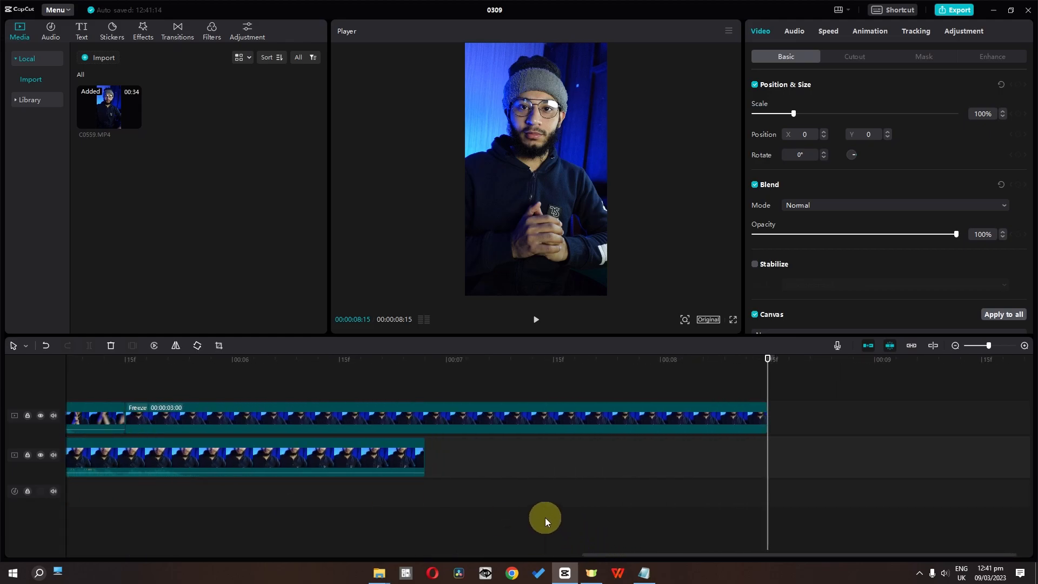
Step: Scroll the zoomed timeline horizontally back to its start to view the beginning of the tracks
alt+scroll(545, 519, up, 4)
alt+scroll(545, 519, up, 6)
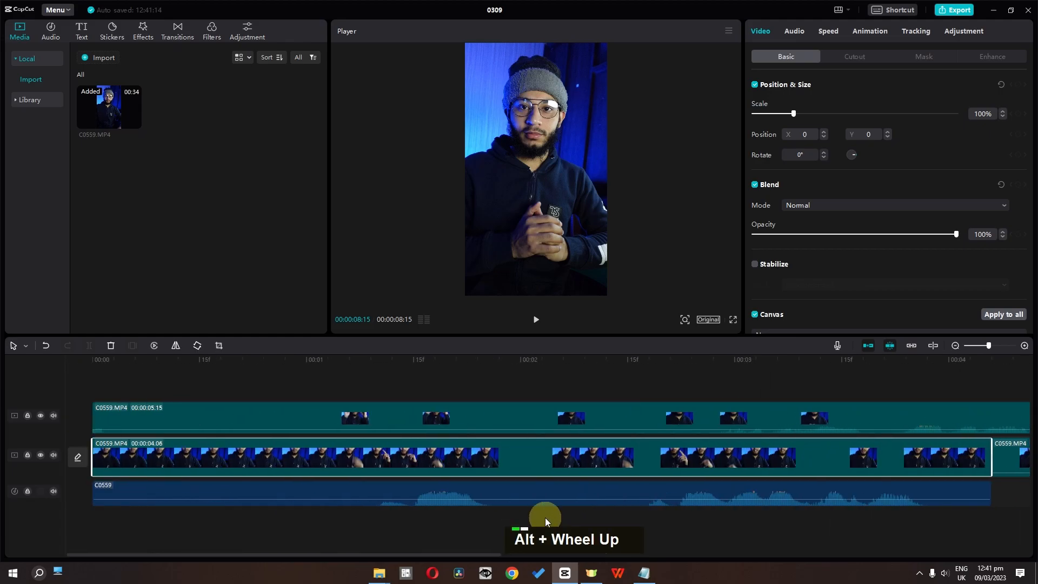
alt+scroll(545, 519, down, 1)
alt+scroll(545, 517, up, 6)
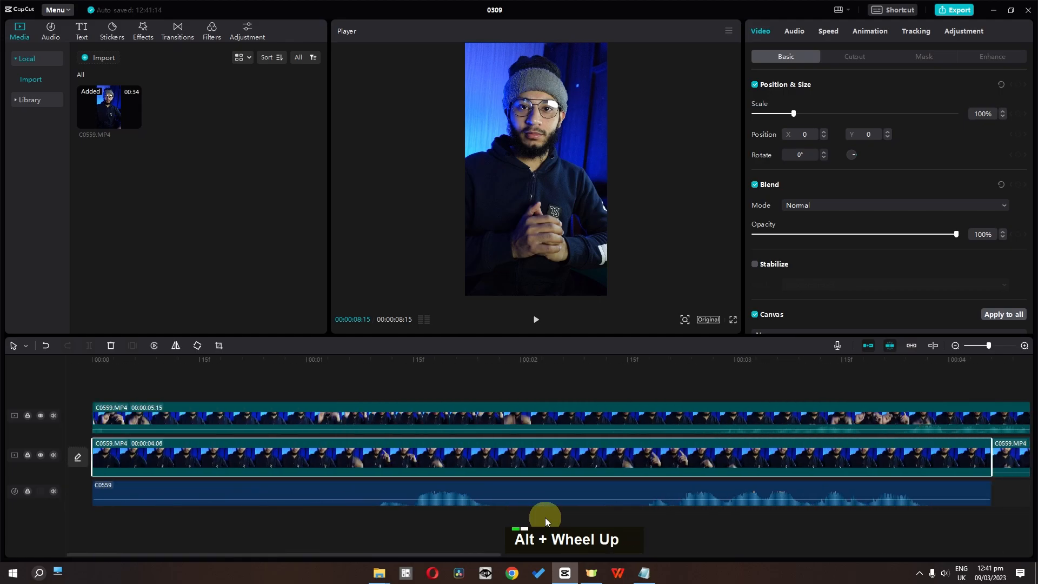